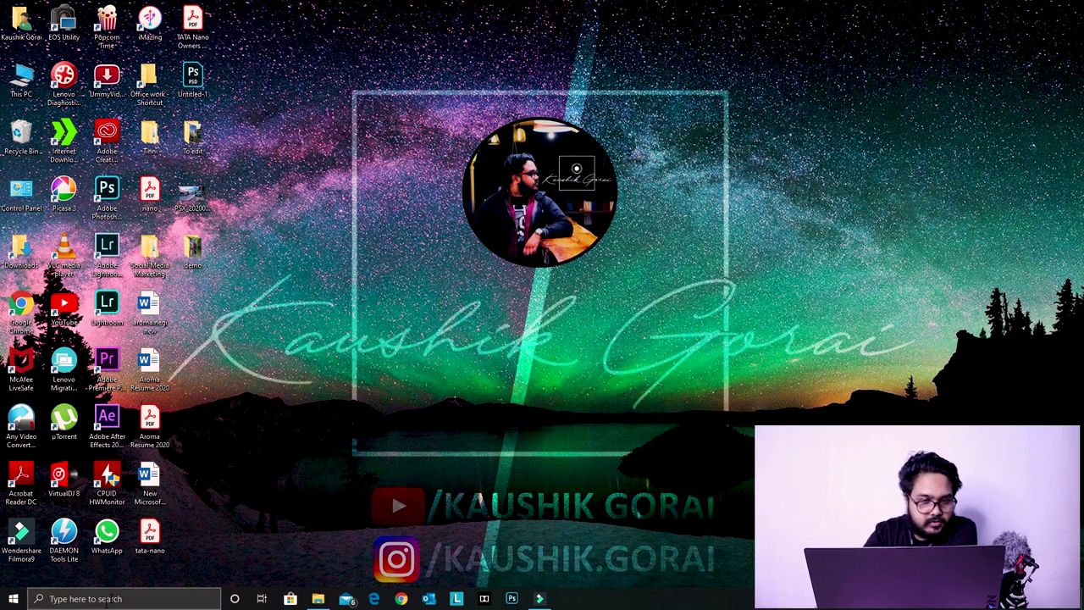
Step: Launch Premiere Pro CC 2019 and begin a new project from the File menu
click(107, 363)
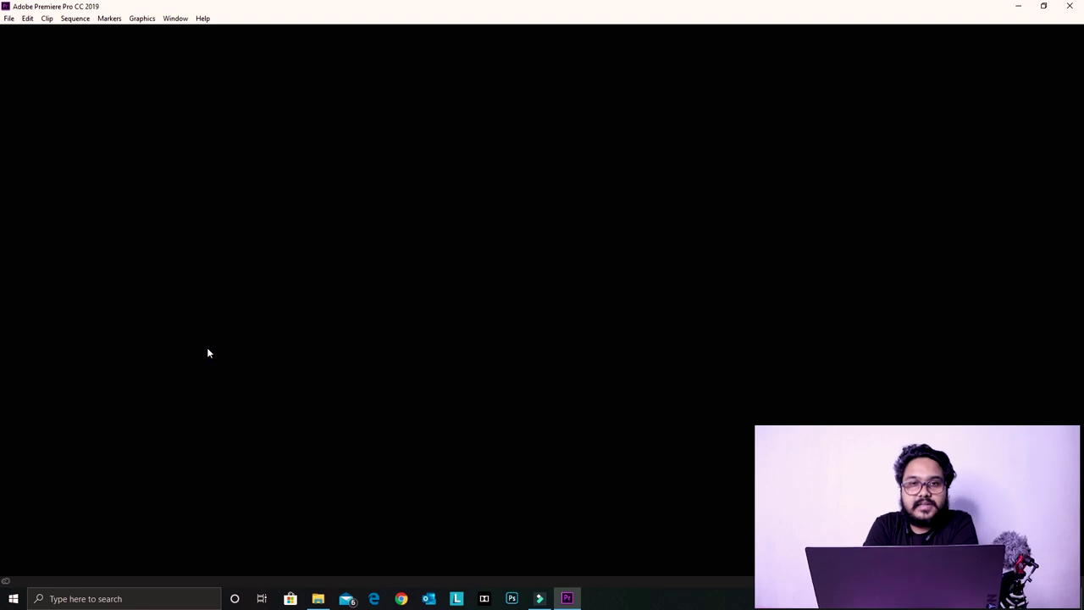
click(10, 18)
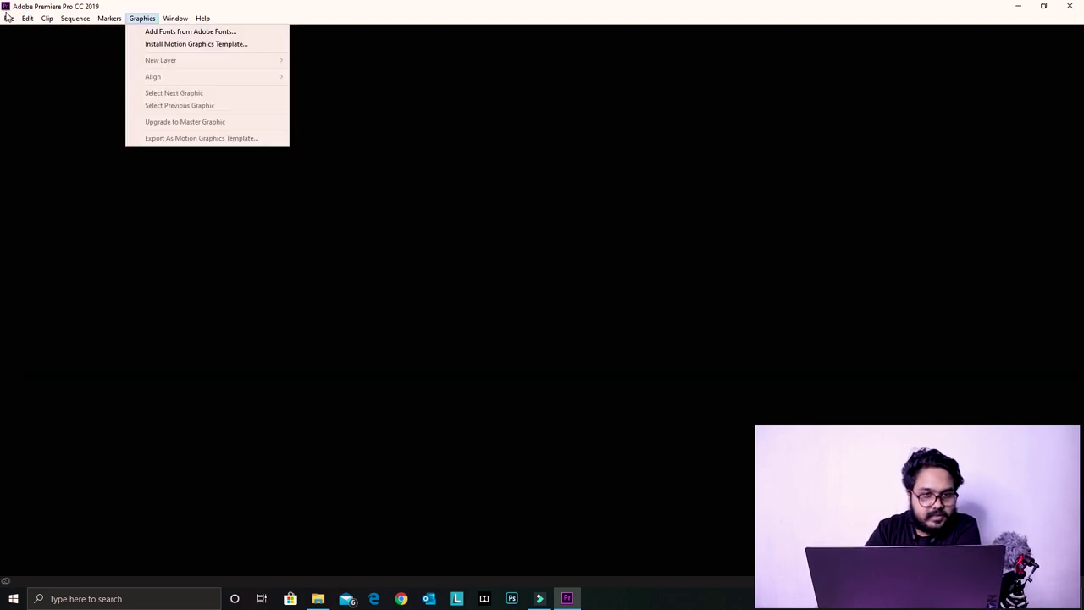
mouse_move(165, 32)
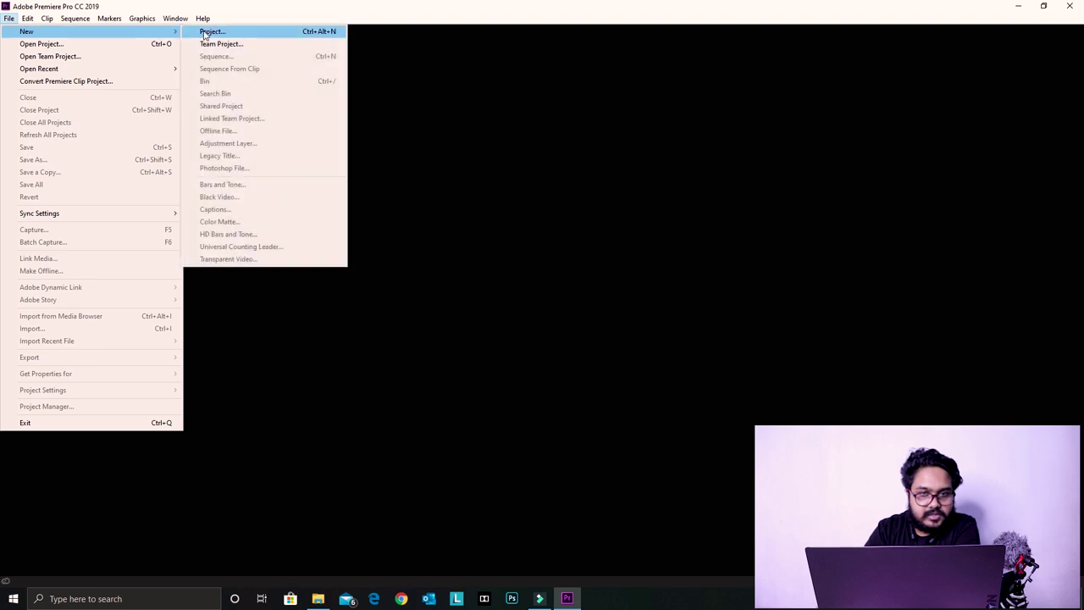
click(214, 32)
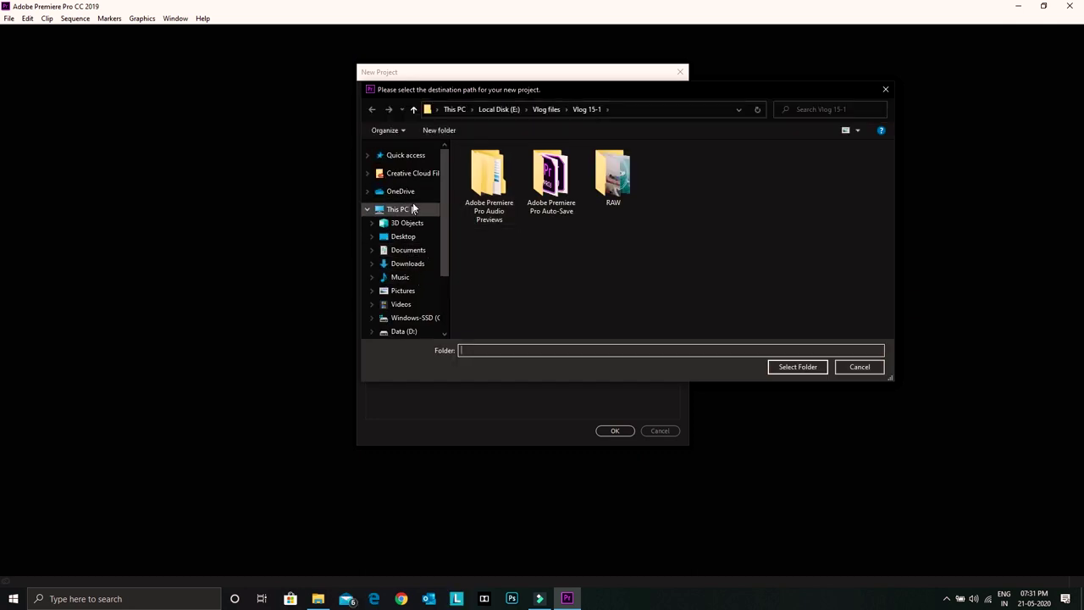
Step: Store the project in Desktop\demo, name it Demo and create it
click(403, 236)
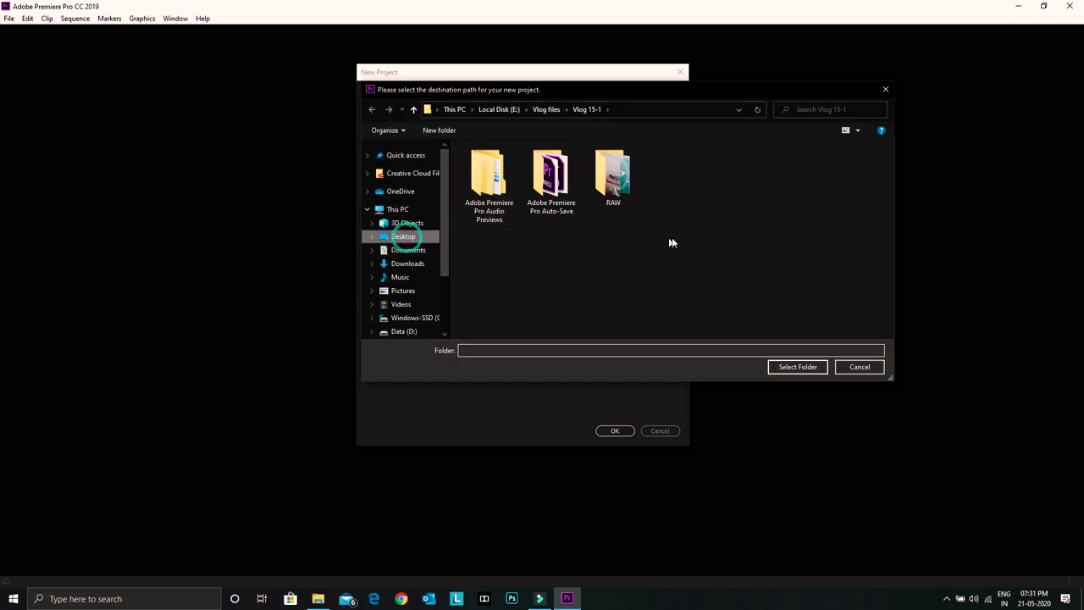
double_click(488, 182)
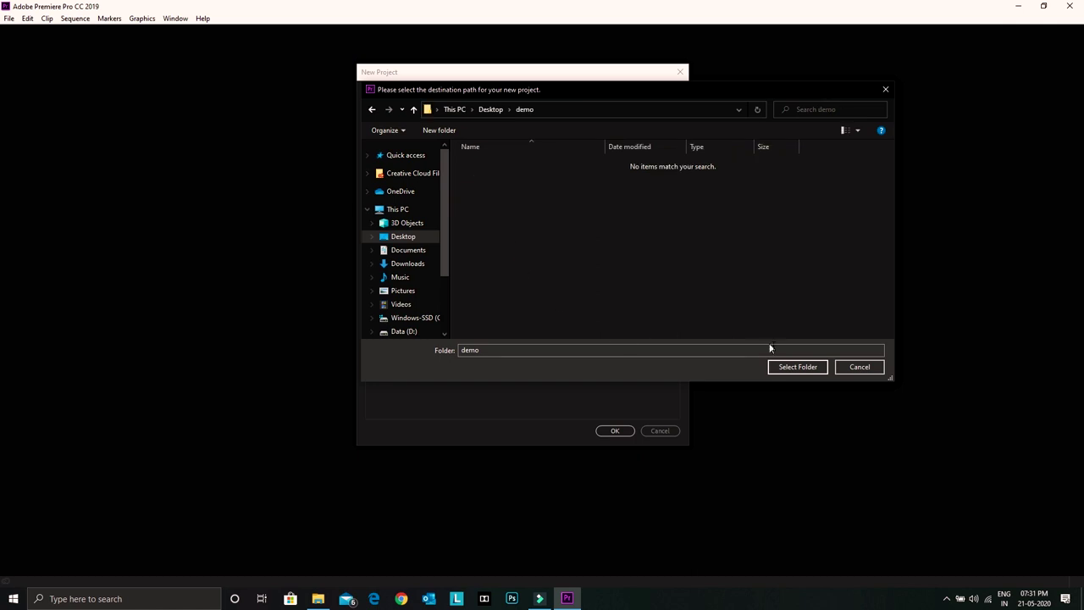
click(792, 367)
click(453, 97)
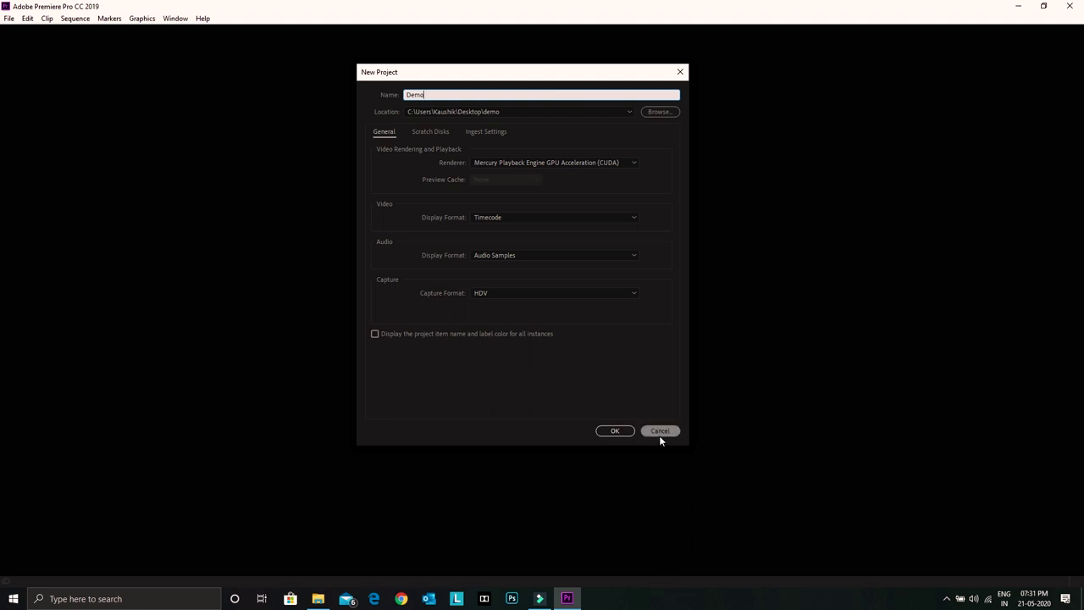
click(615, 432)
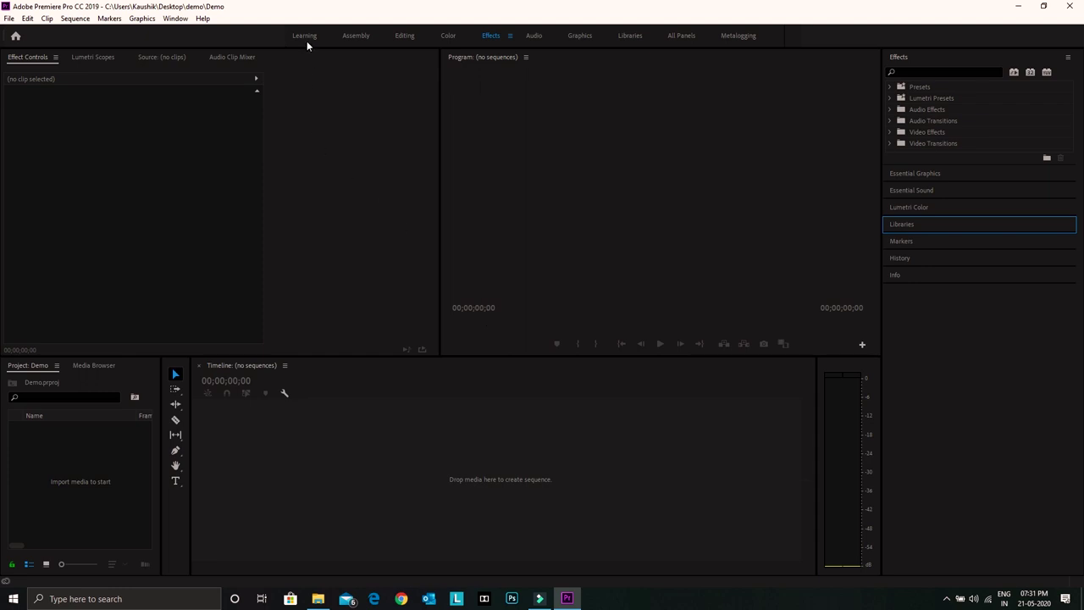
Step: Switch to the Editing workspace and start a new sequence from the Project panel
click(355, 35)
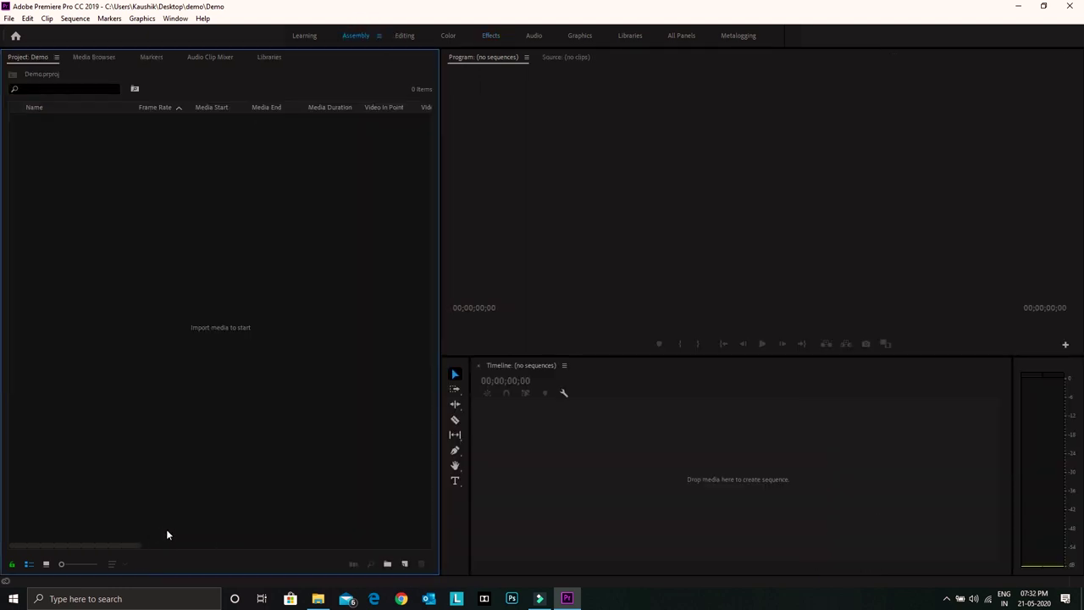
click(404, 36)
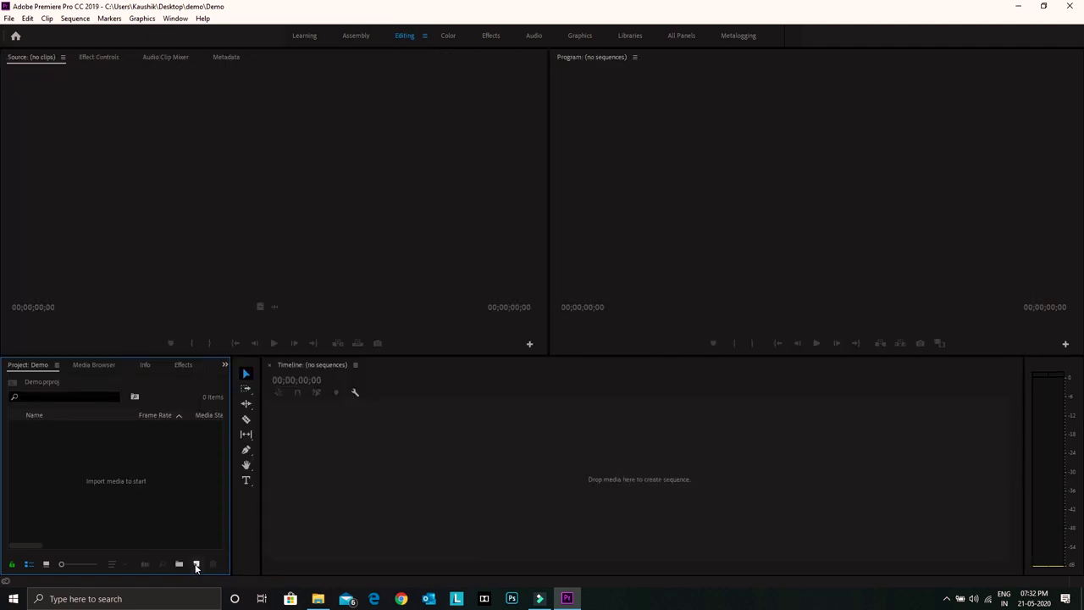
click(195, 564)
click(41, 498)
click(198, 564)
click(270, 431)
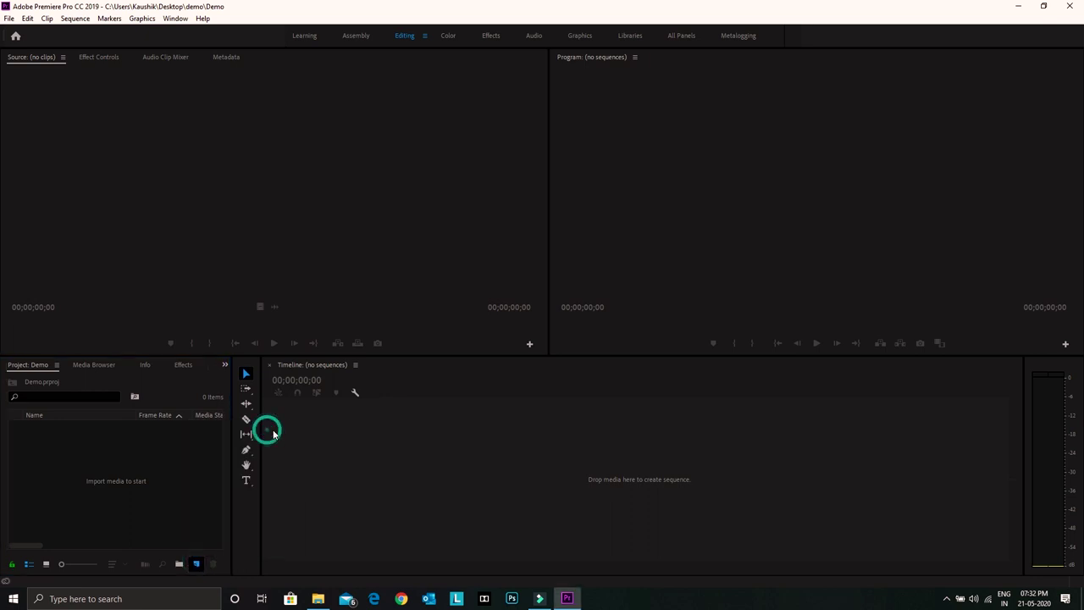
Step: Create Sequence 01 from the ARRI 1080p 24 preset
drag(116, 20, 508, 72)
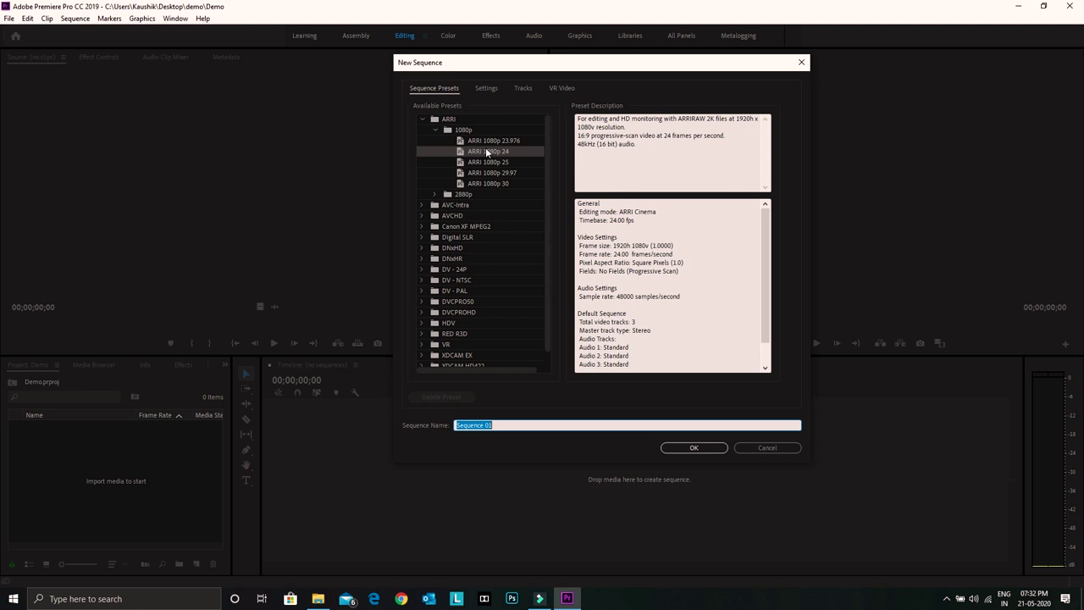
click(489, 152)
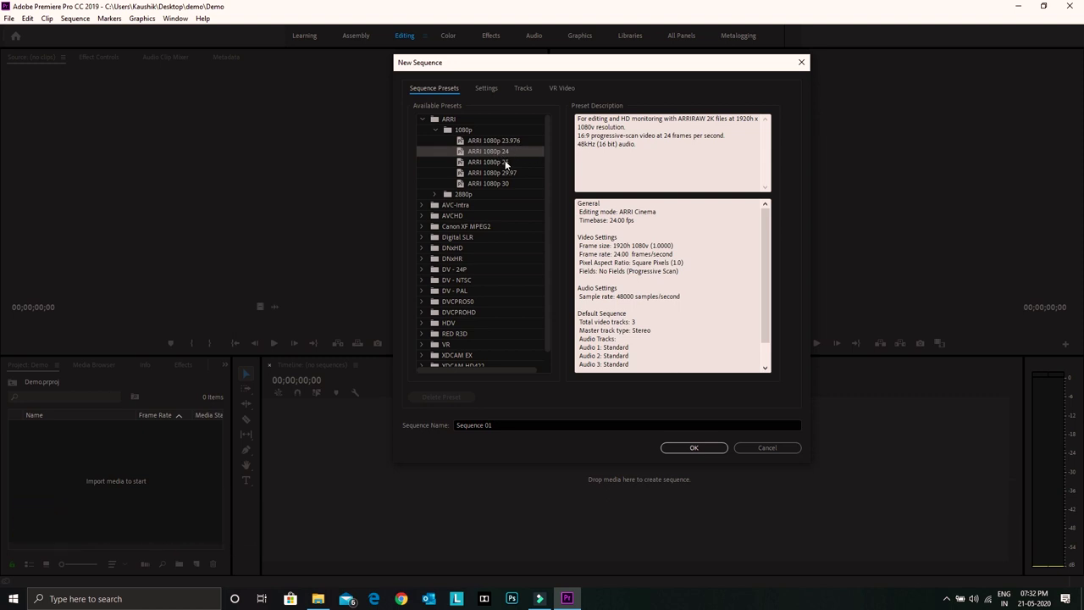
click(694, 448)
click(694, 448)
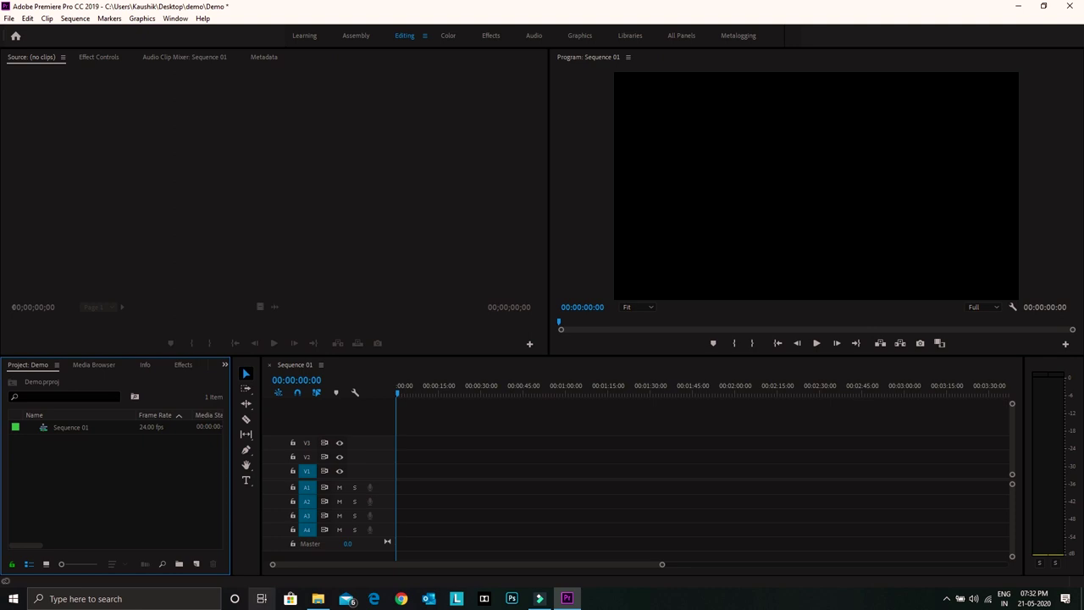
Step: Bring forward the demo folder and inspect clips MVI_0011, MVI_9980, MVI_9982 and MVI_9997
click(320, 600)
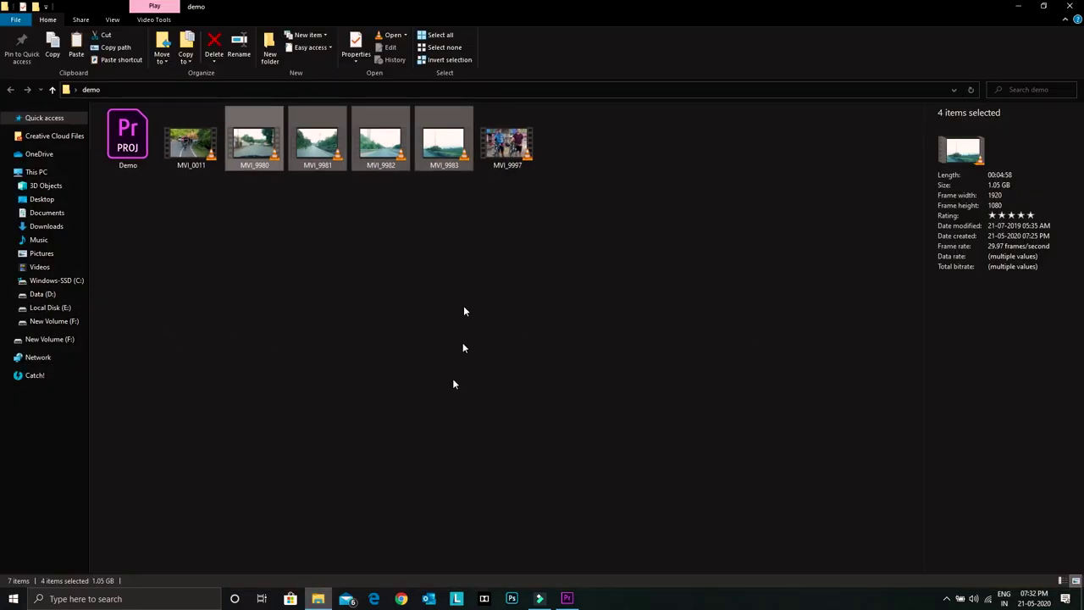
click(307, 330)
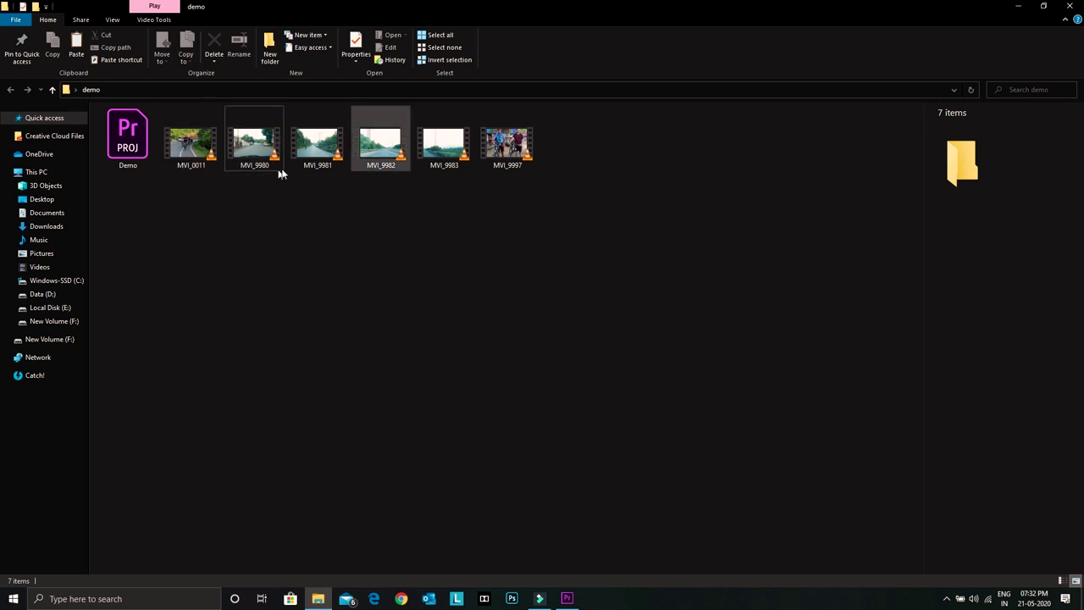
click(199, 144)
click(254, 144)
click(405, 155)
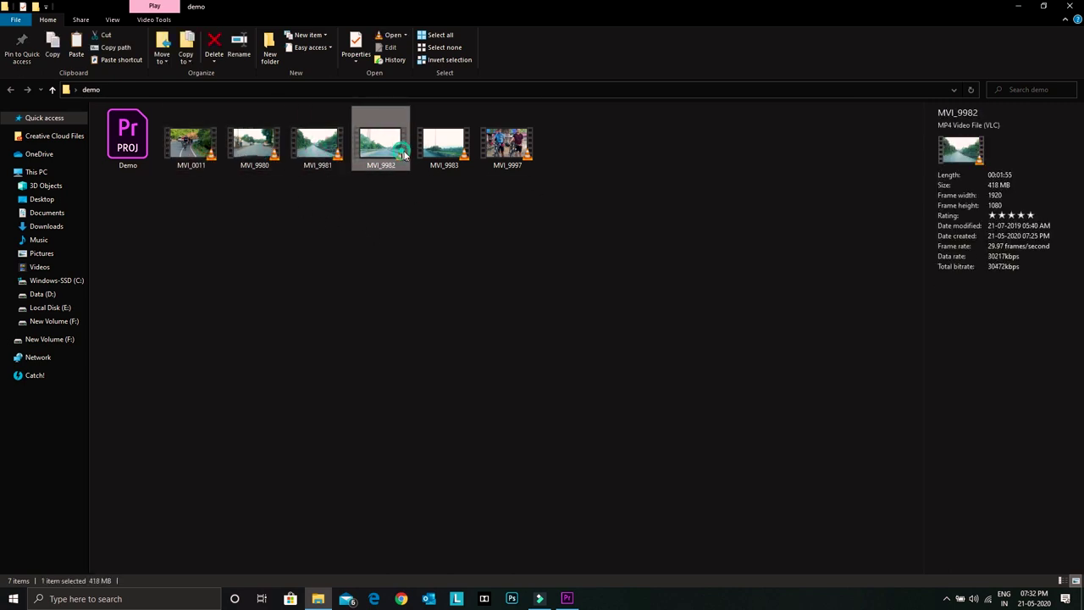
click(508, 144)
Step: Select MVI_9981, preview it in VLC media player, then close VLC
click(339, 146)
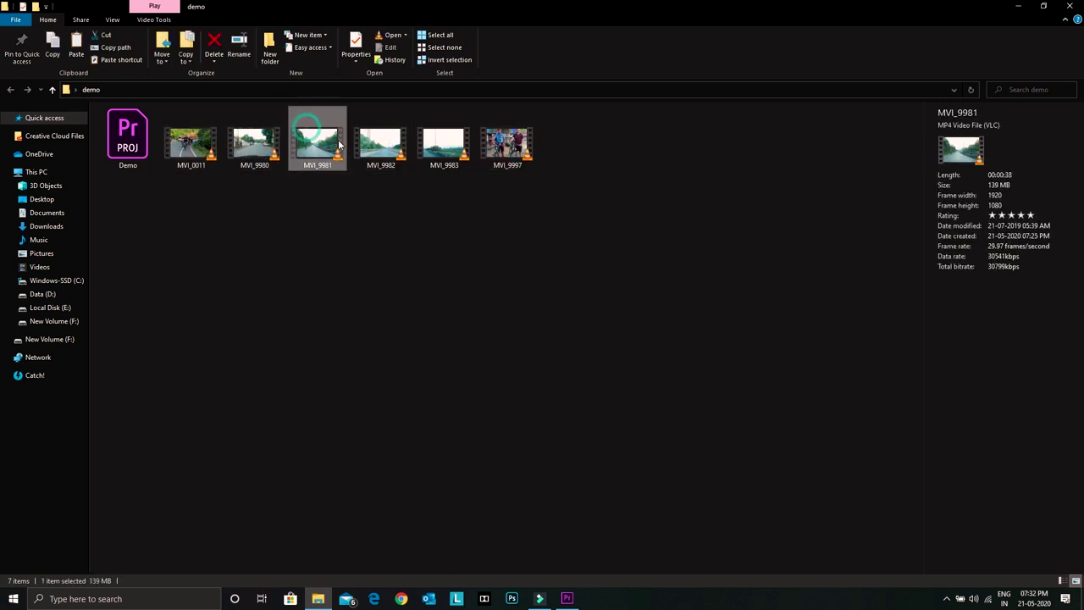
double_click(315, 142)
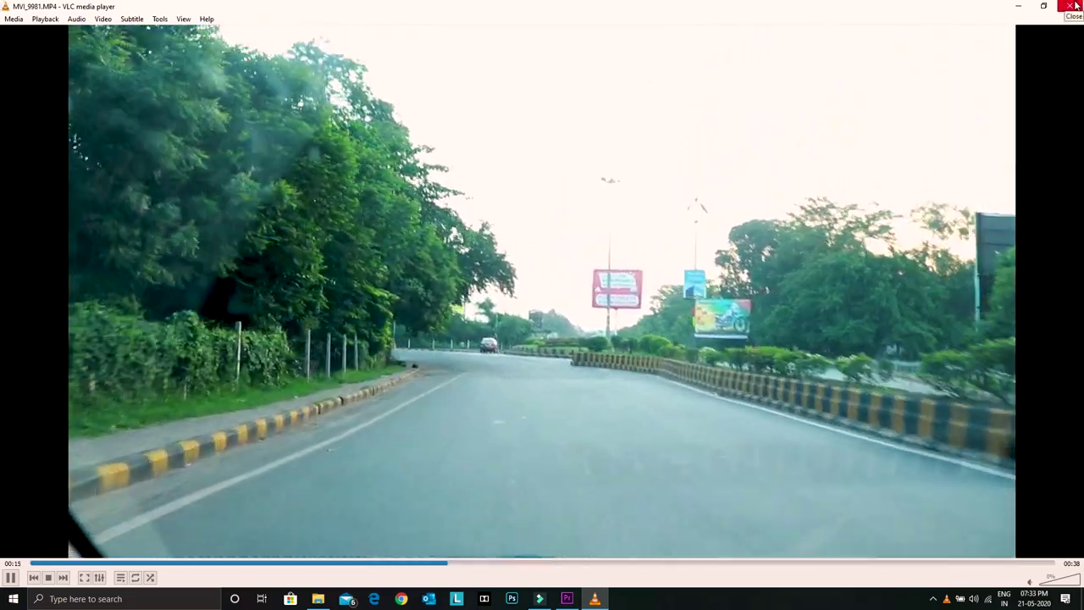
click(1072, 7)
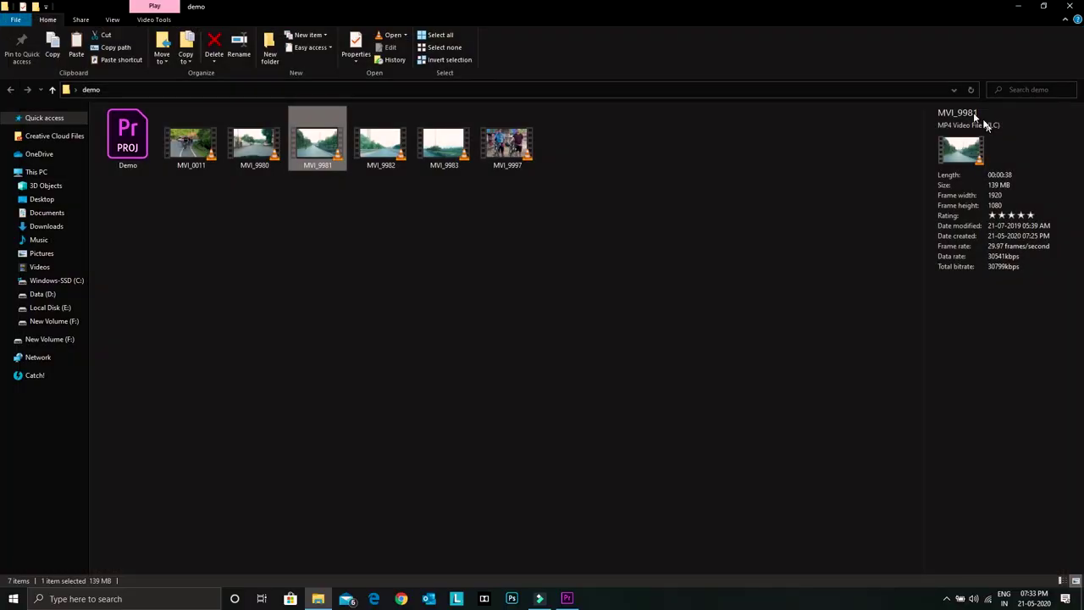
Step: Import MVI_9981.MP4 into the Project panel, undoing the trial drop onto the timeline
drag(576, 513, 83, 484)
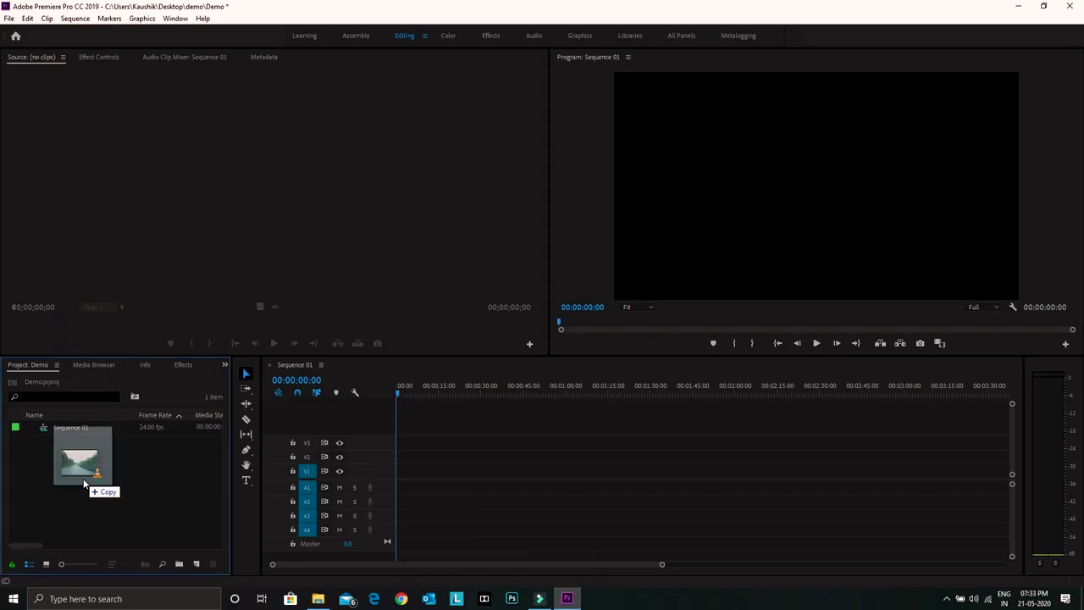
drag(84, 483, 83, 479)
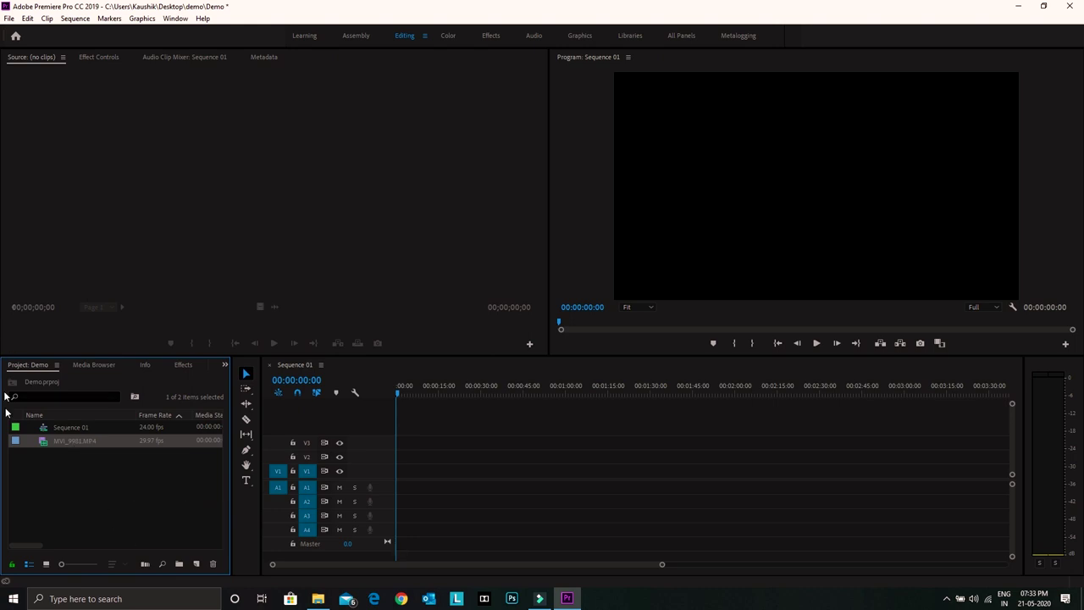
drag(54, 442, 400, 478)
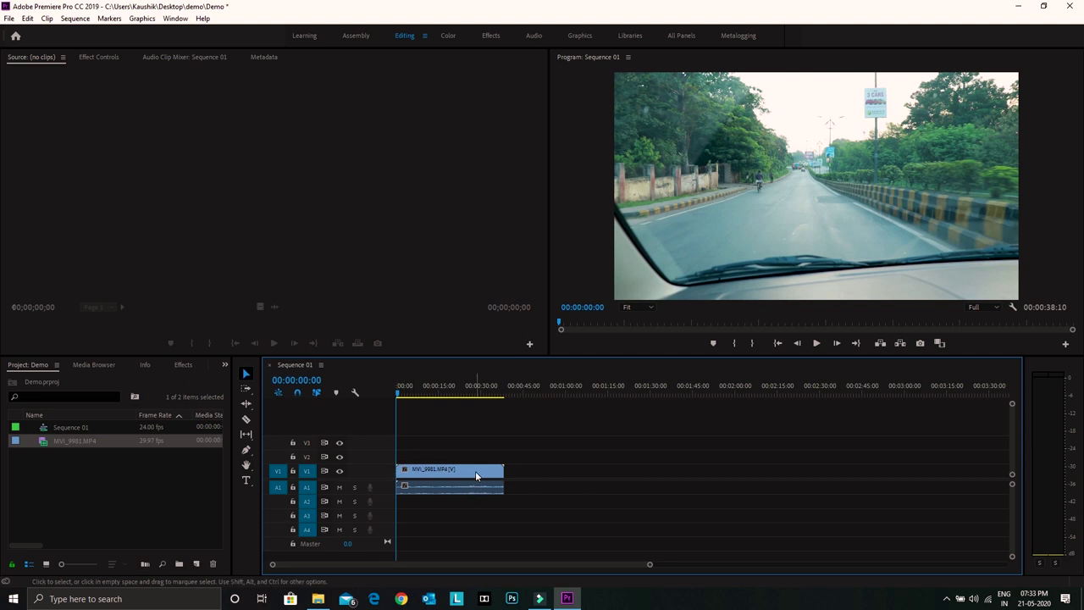
click(105, 449)
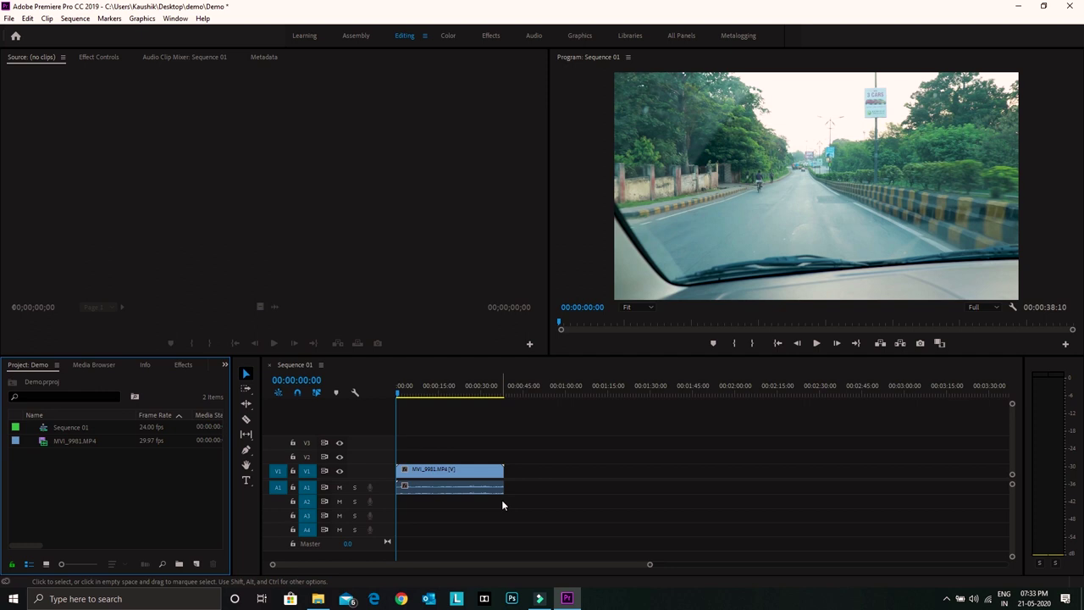
key(ctrl+z)
Step: Load MVI_9981.MP4 into the Source monitor and try video-only and audio-only drops, undoing both
click(68, 442)
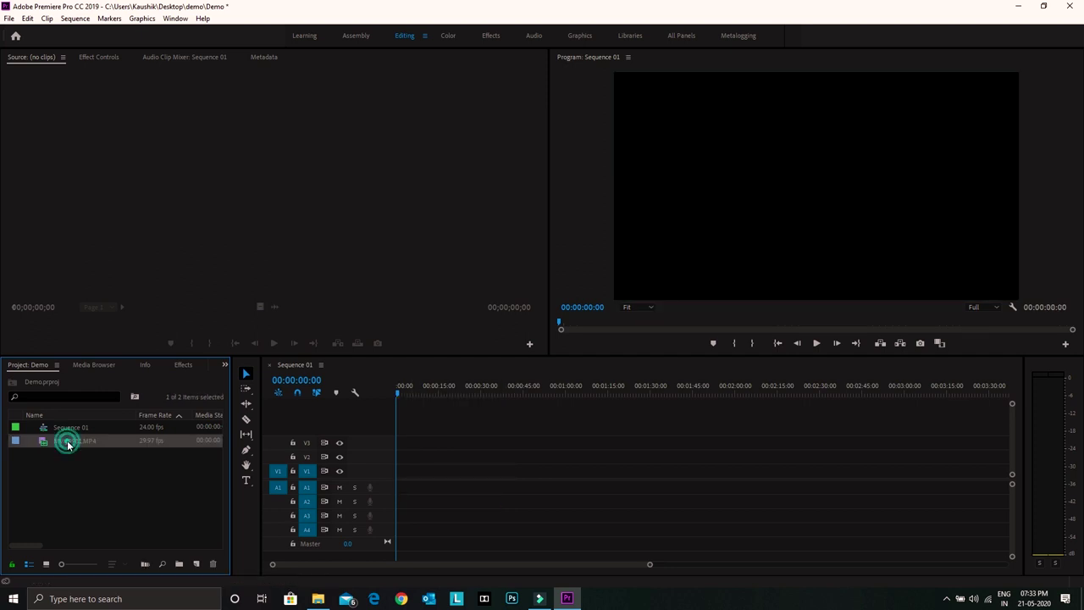
click(84, 445)
drag(280, 178, 268, 179)
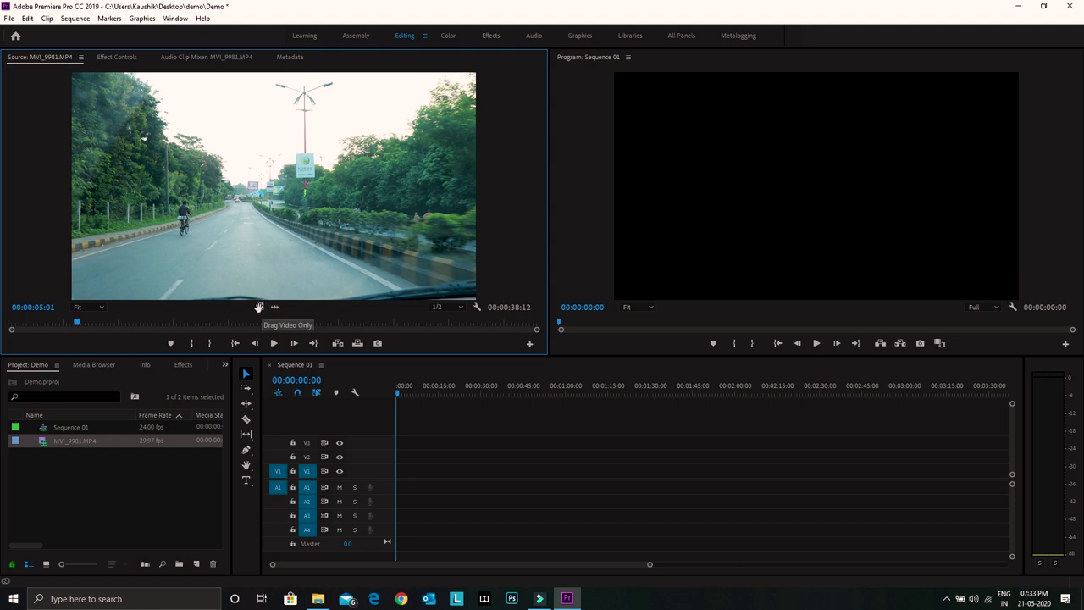
drag(260, 307, 400, 477)
key(ctrl+z)
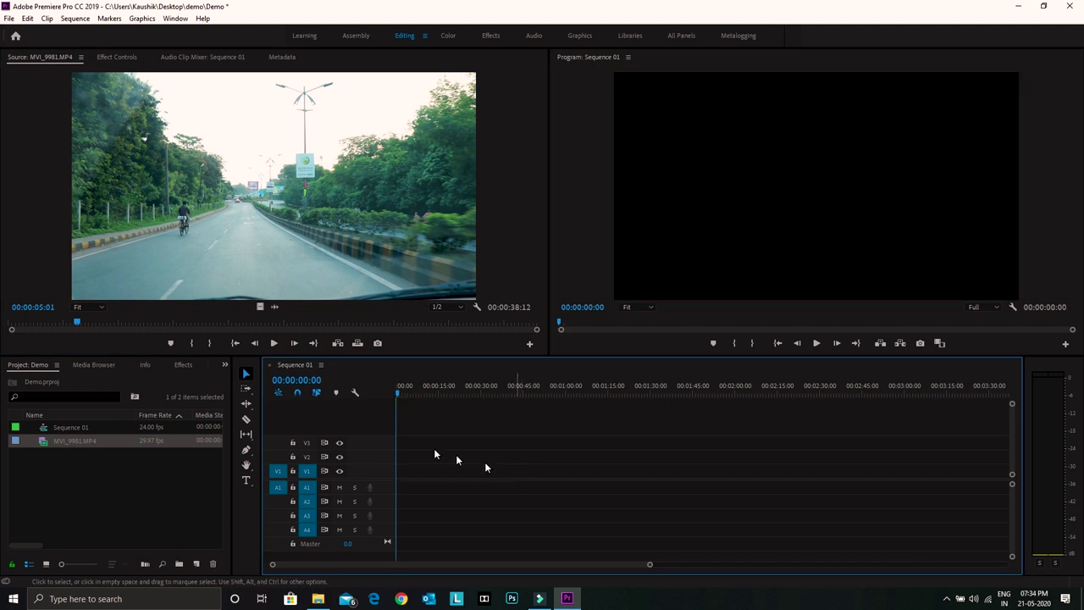
drag(276, 307, 403, 490)
key(ctrl+z)
Step: Place the full clip at the start of V1/A1 and move the playhead to 00:00:06:20
drag(266, 161, 401, 482)
key(ctrl+z)
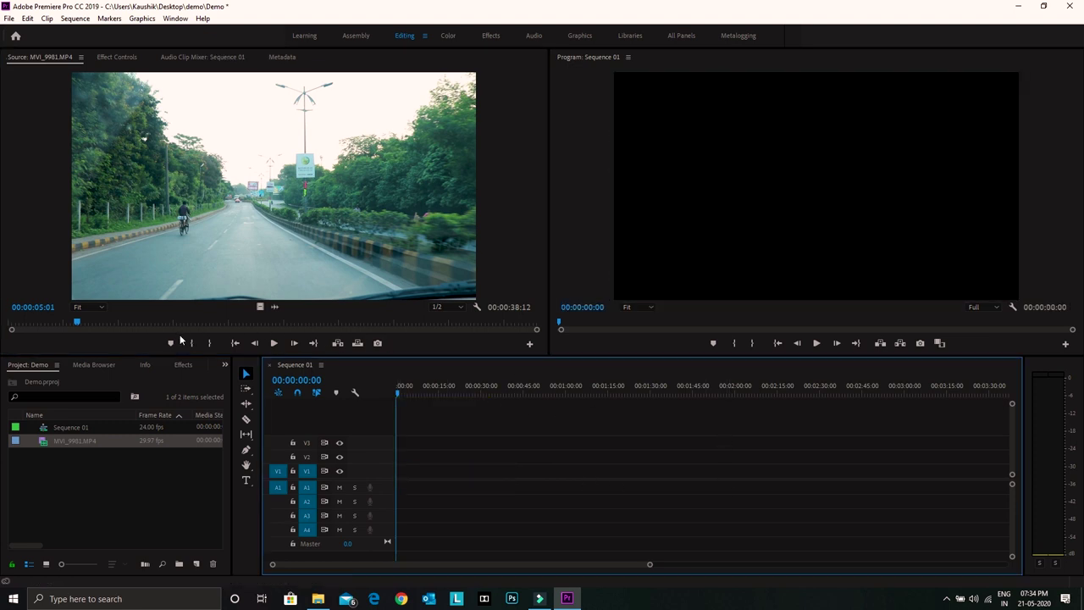
drag(41, 324, 11, 321)
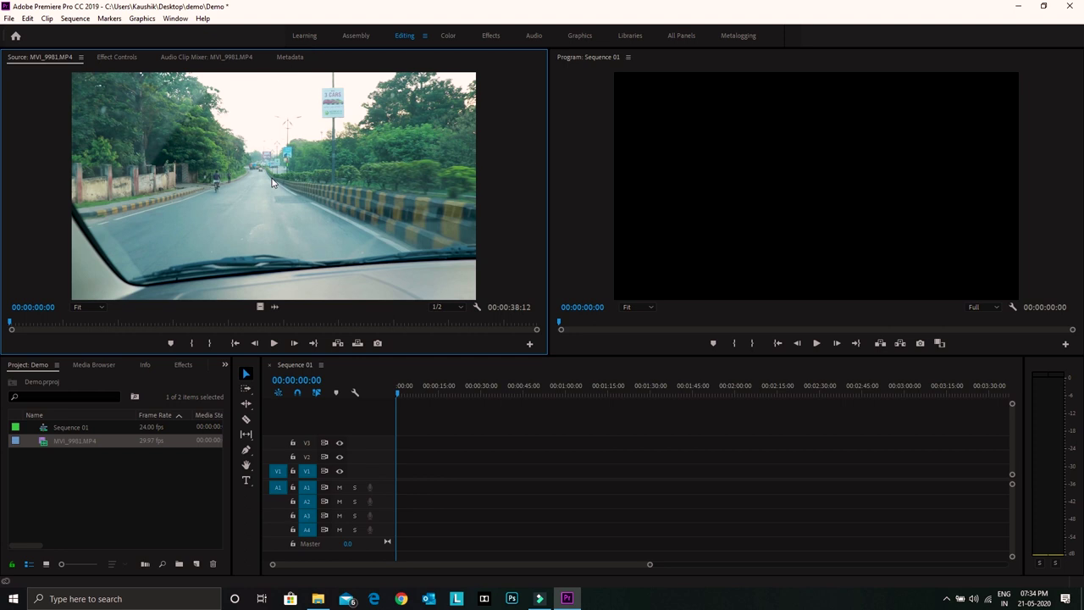
drag(269, 181, 402, 486)
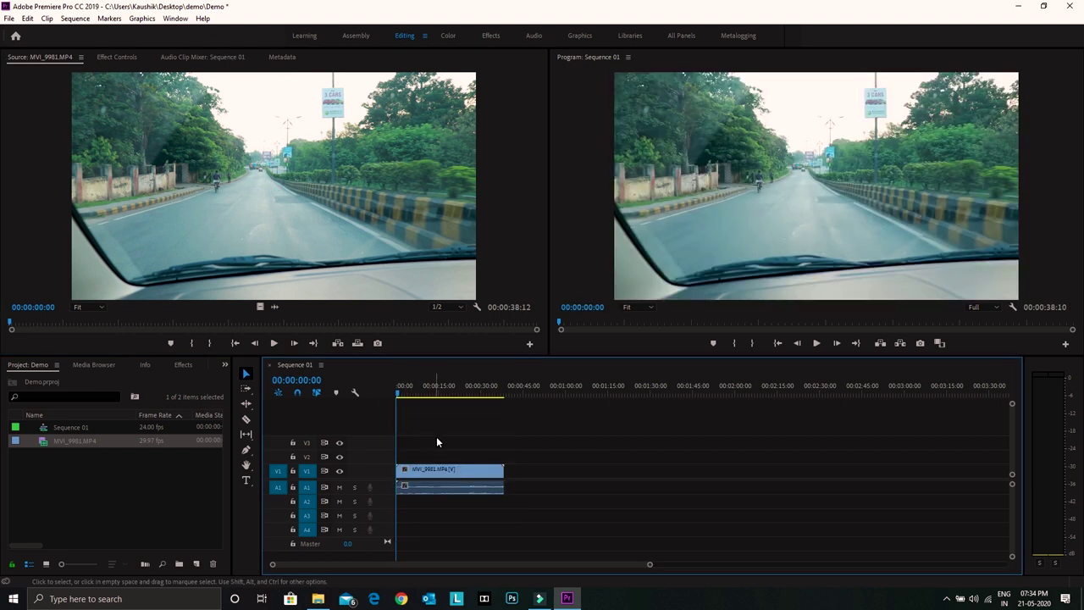
click(415, 389)
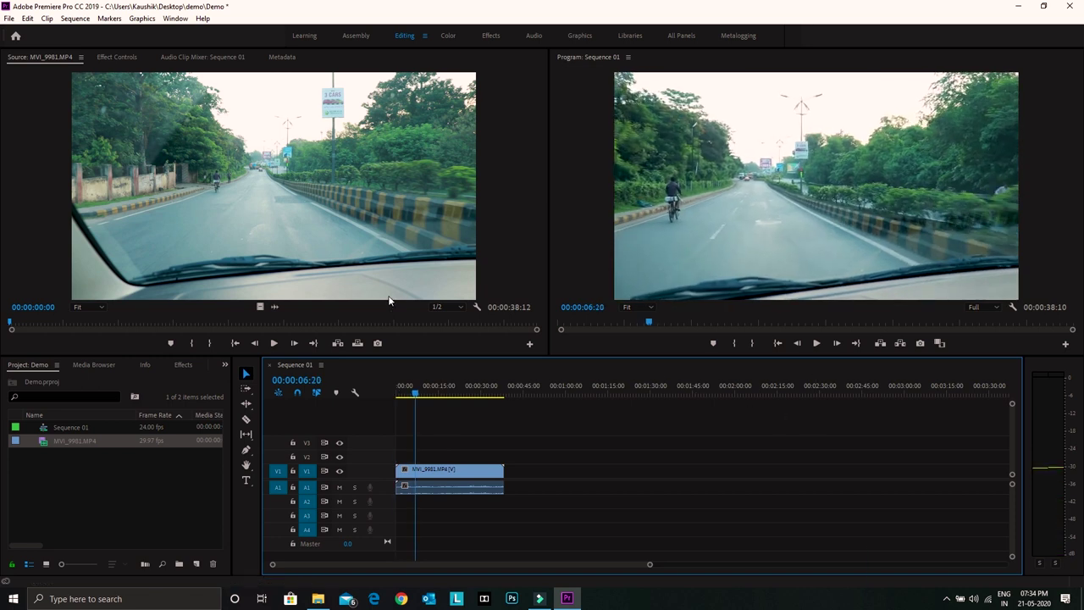
Step: Search the effects for 'warp' and drag Warp Stabilizer onto the V1 road clip
click(183, 366)
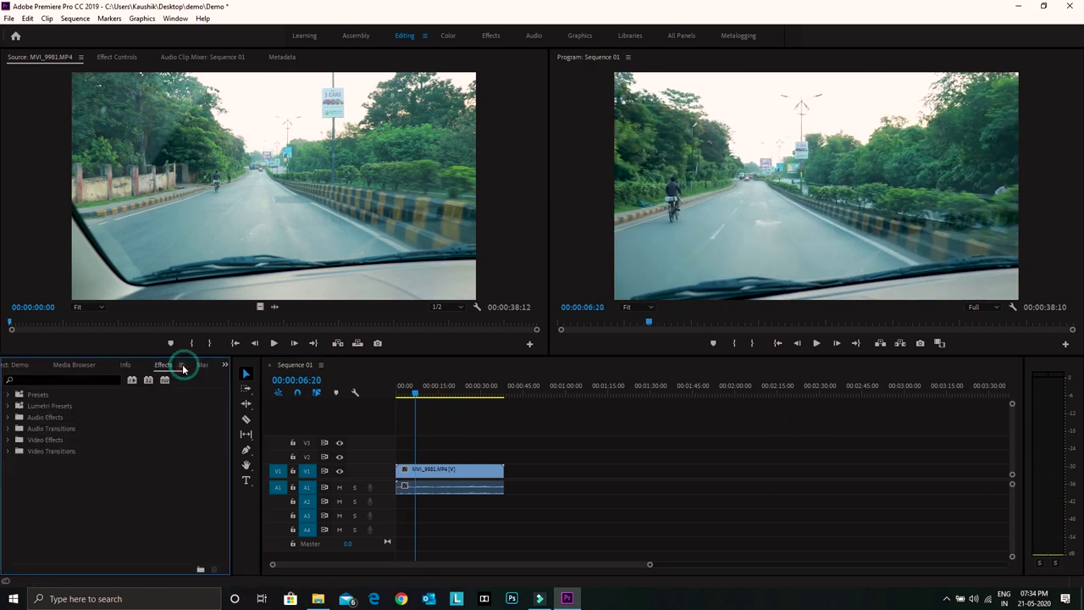
click(50, 378)
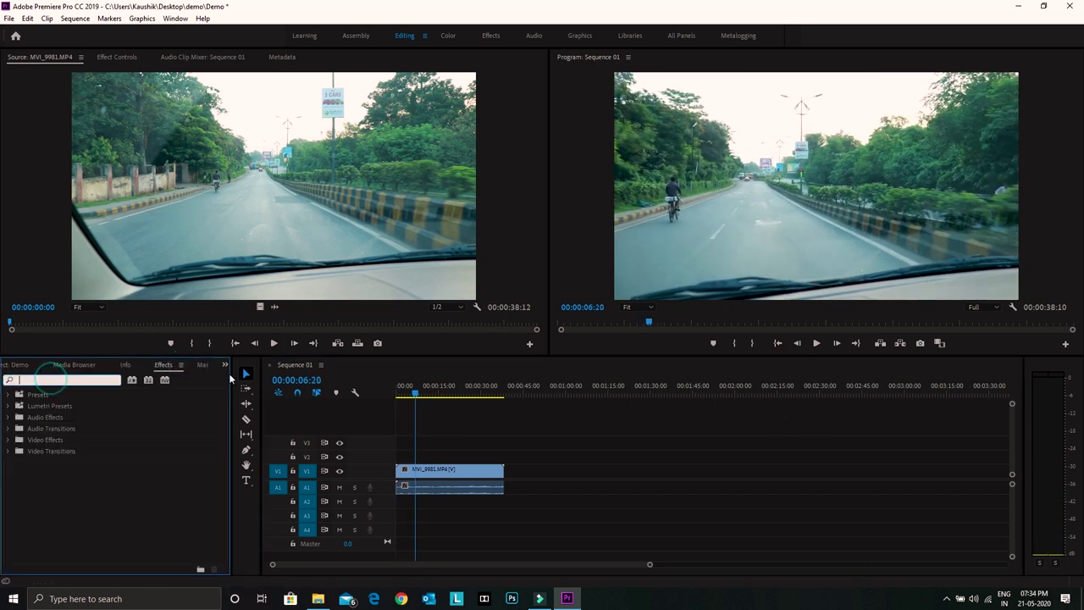
text(warp)
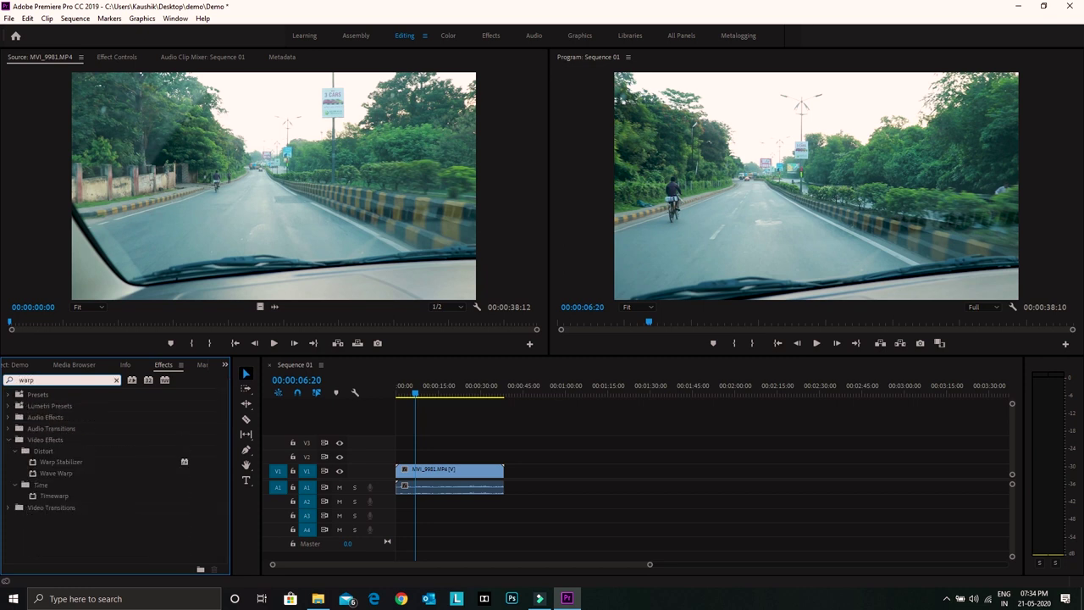
click(51, 463)
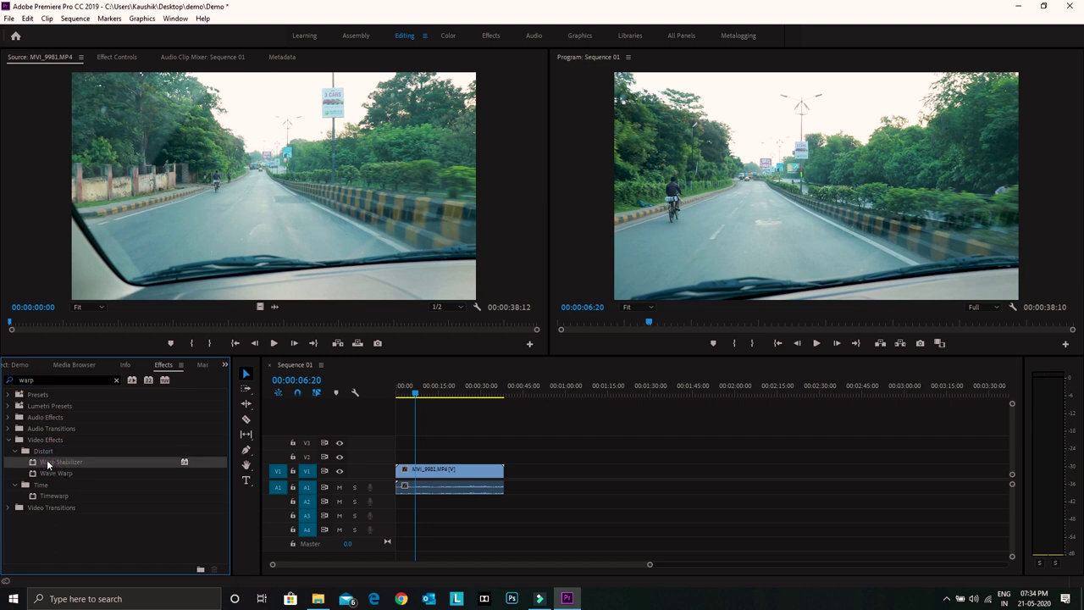
drag(44, 465, 431, 474)
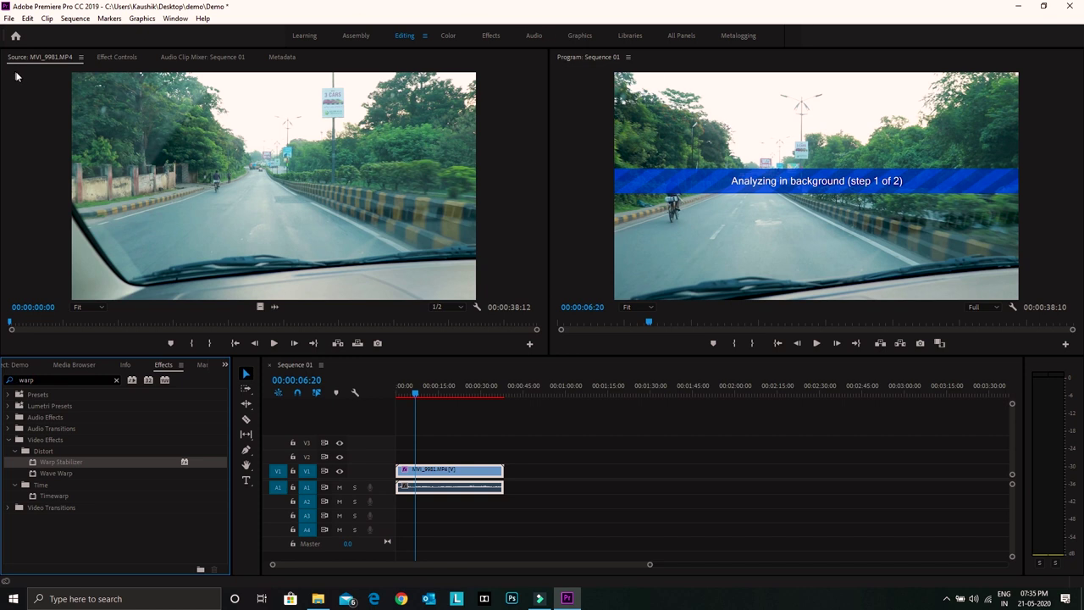
click(15, 440)
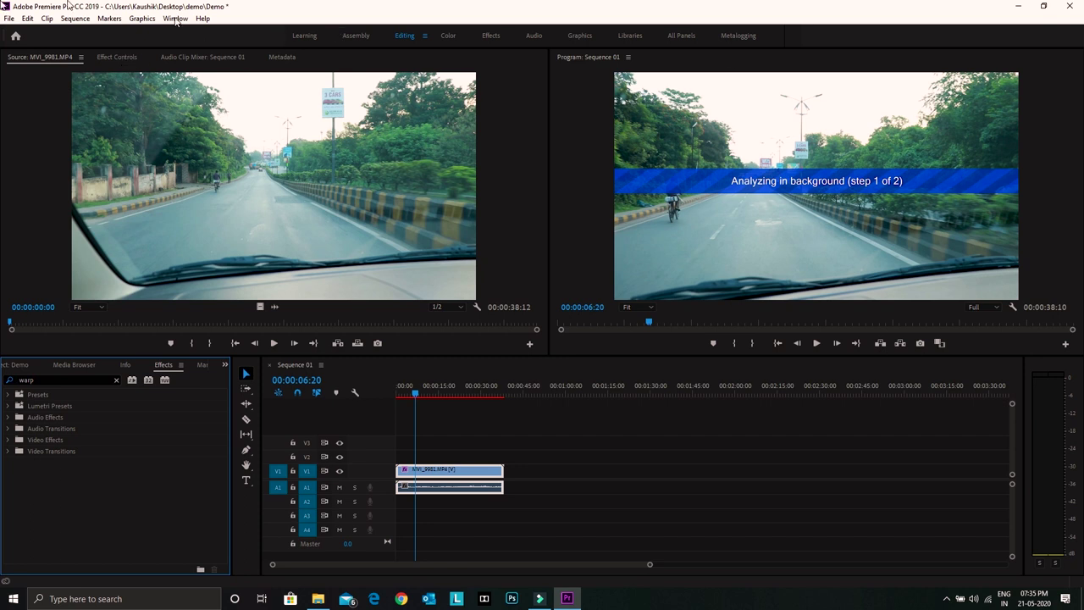
Step: Show Warp Stabilizer's settings in Effect Controls and select the Smoothness value
click(119, 57)
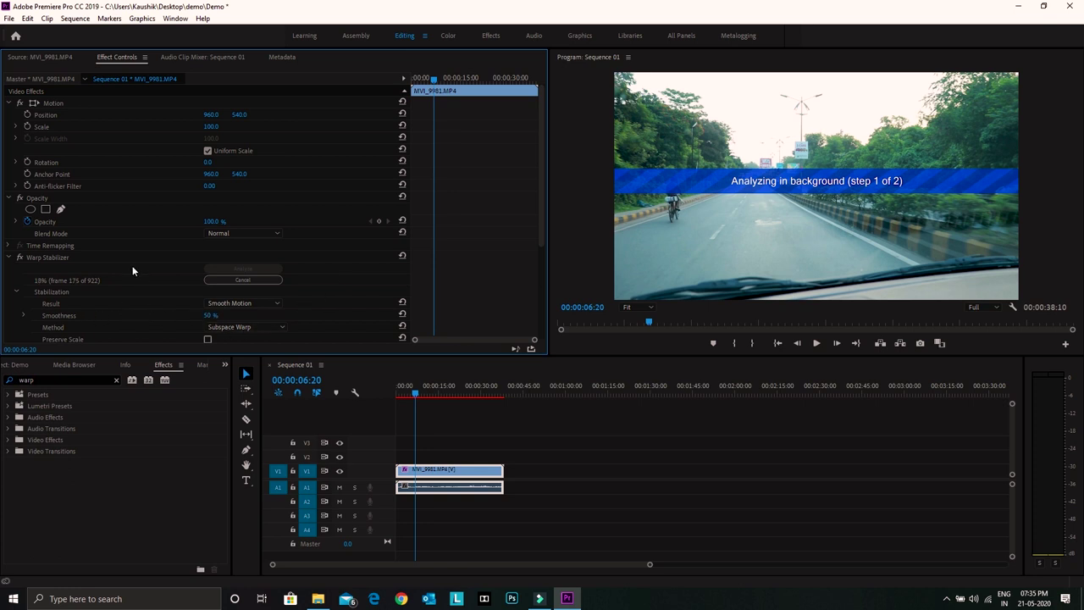
click(211, 283)
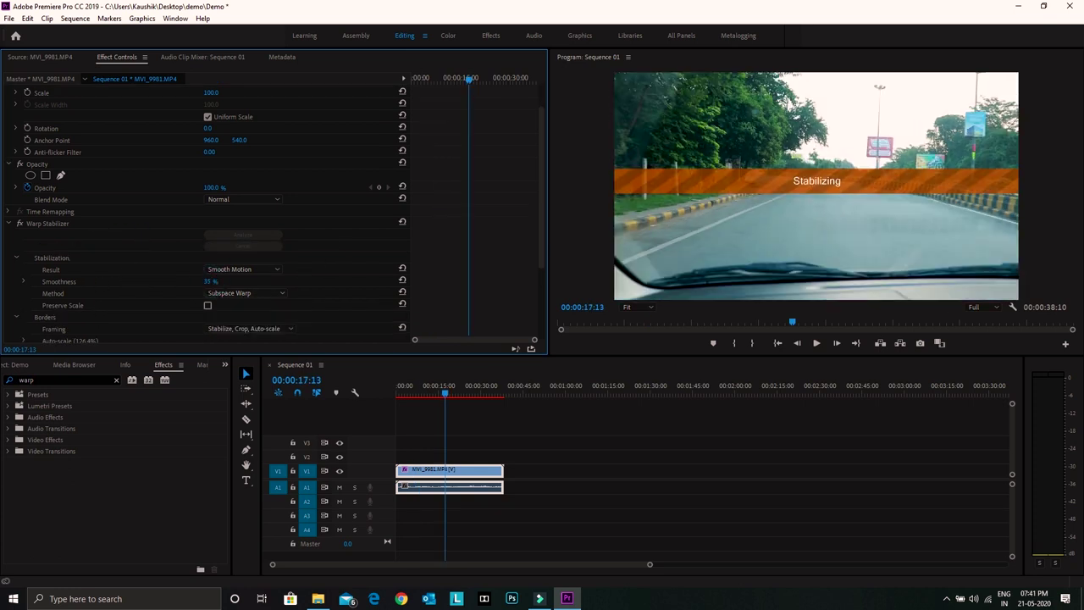
Step: Try Warp Stabilizer Smoothness at about 41%, then 19%, then about 34%
drag(219, 281, 204, 281)
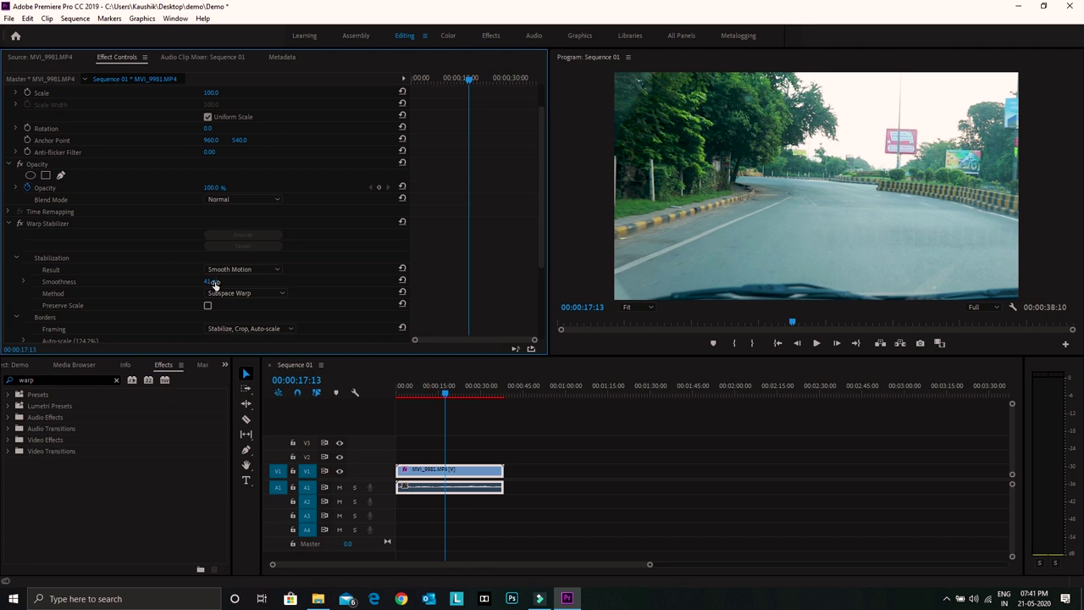
click(212, 282)
text(19)
key(Return)
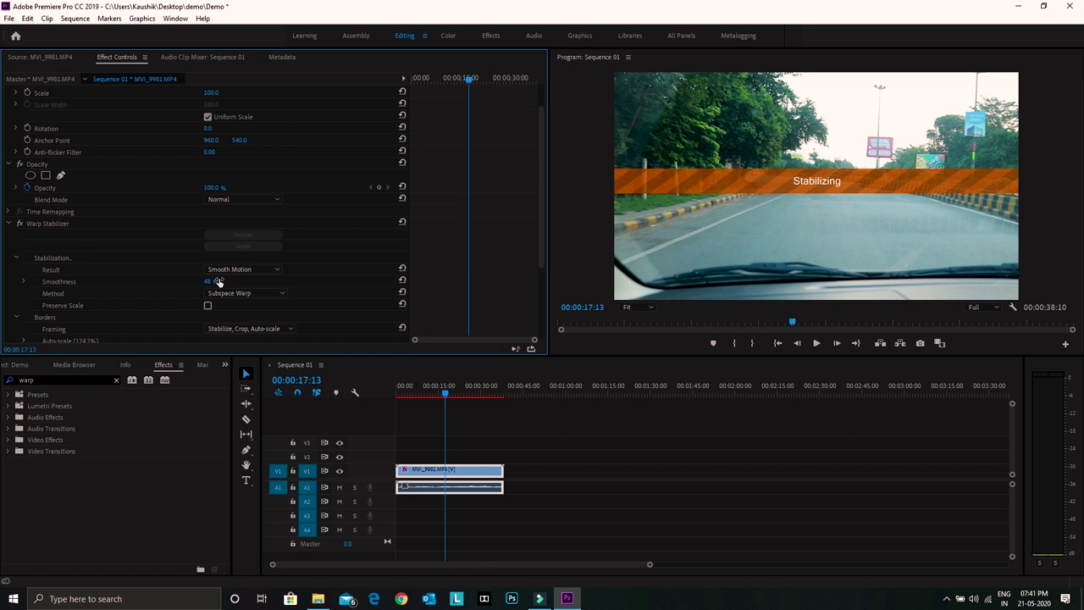
mouse_move(217, 281)
mouse_down()
mouse_move(186, 282)
mouse_move(209, 281)
mouse_up()
Step: Toggle Warp Stabilizer off and back on to compare against the original shake
scroll(331, 298, up, 2)
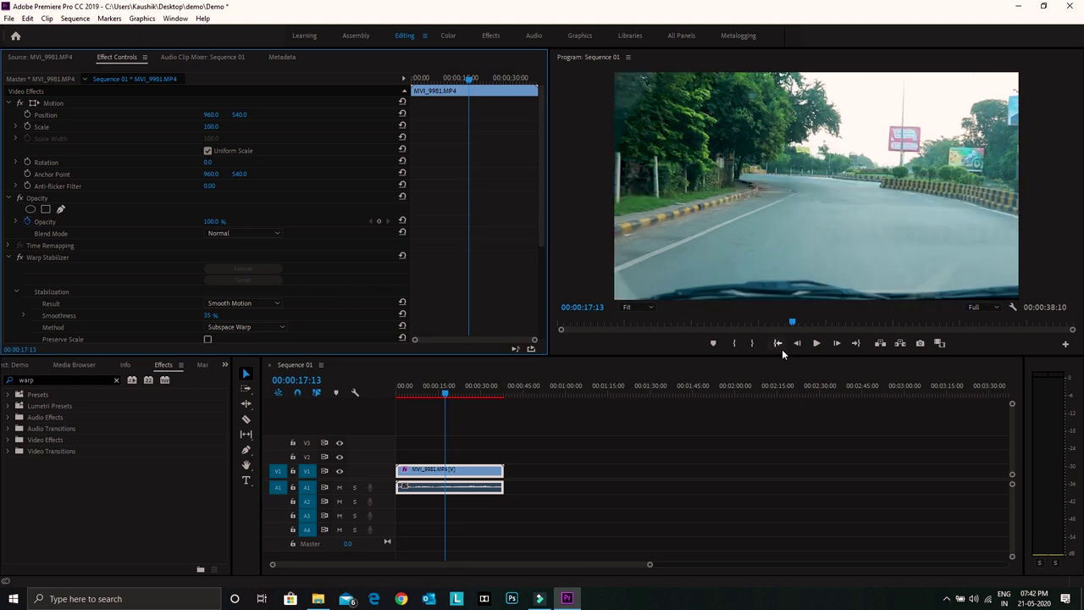
click(19, 257)
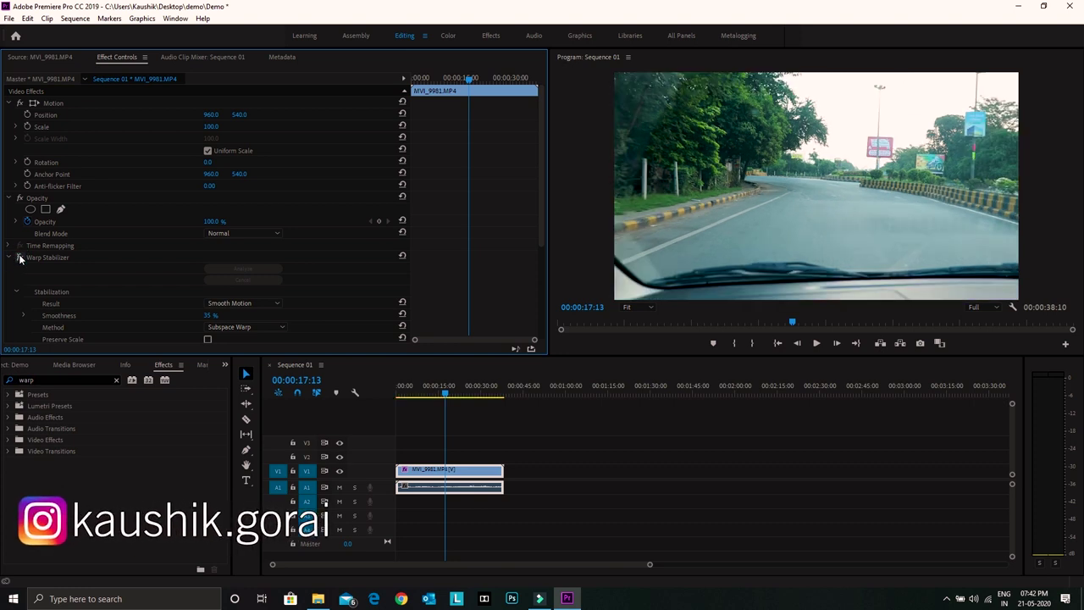
click(19, 258)
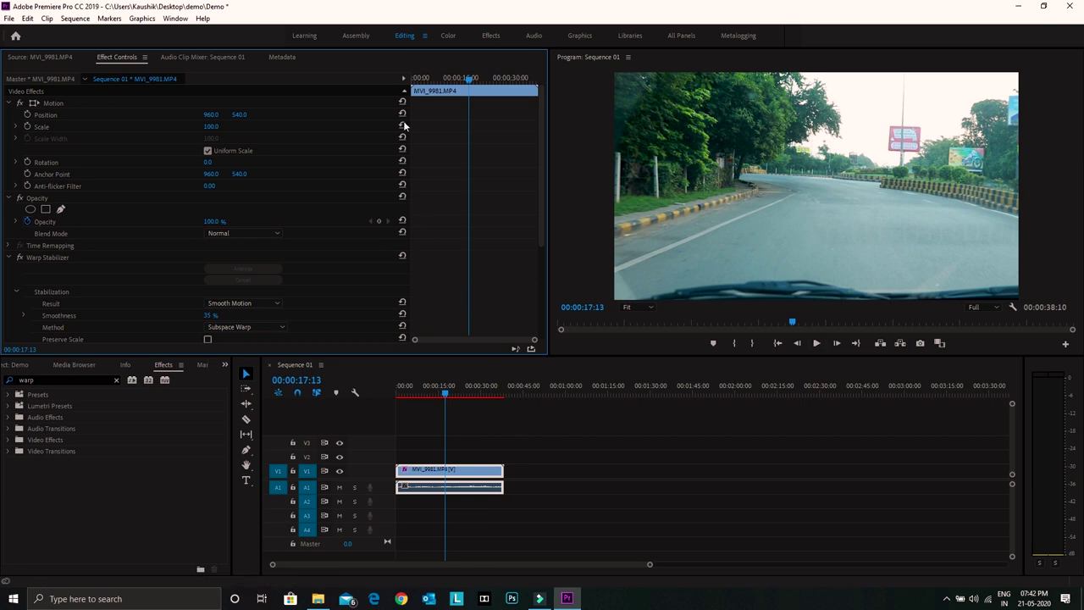
click(448, 37)
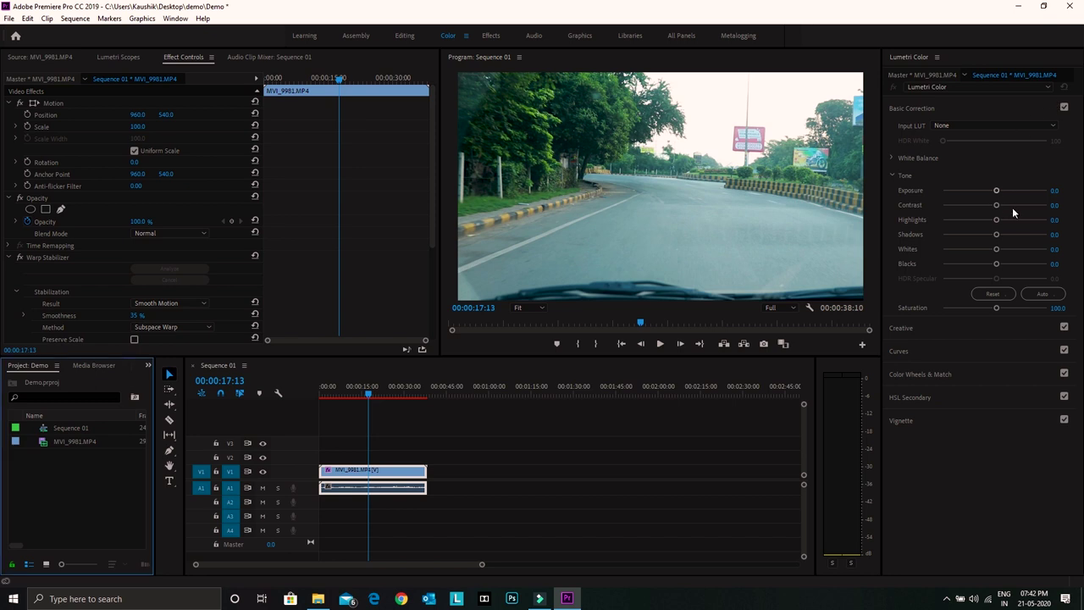
Step: Raise Lumetri Contrast to about 22, lower Exposure slightly and boost Saturation to 120
drag(997, 205, 984, 266)
mouse_move(996, 189)
mouse_down()
mouse_move(978, 190)
mouse_move(994, 196)
mouse_up()
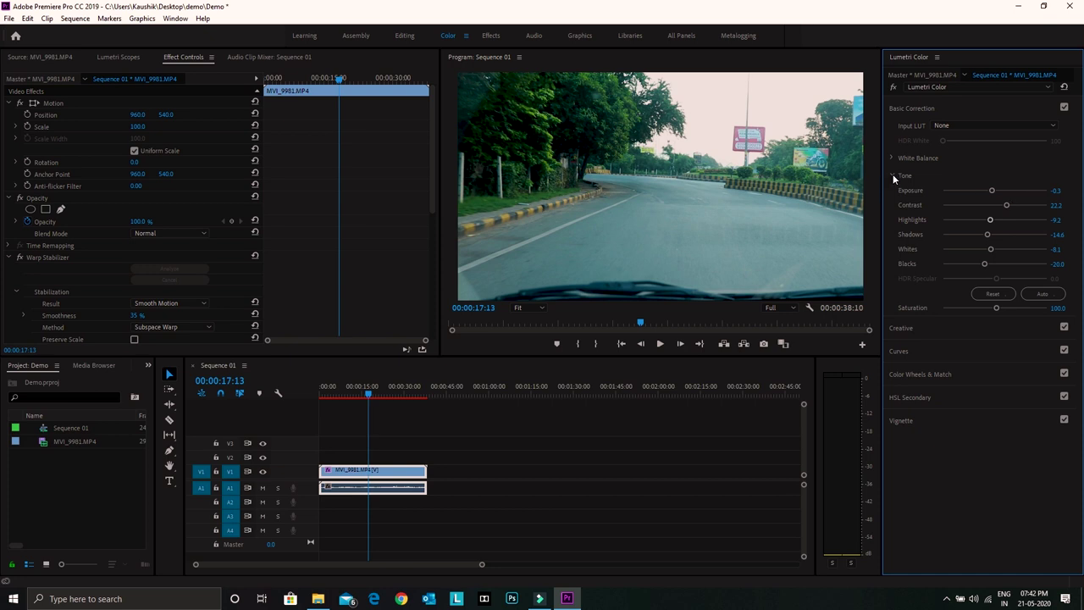
drag(996, 308, 1006, 308)
click(893, 159)
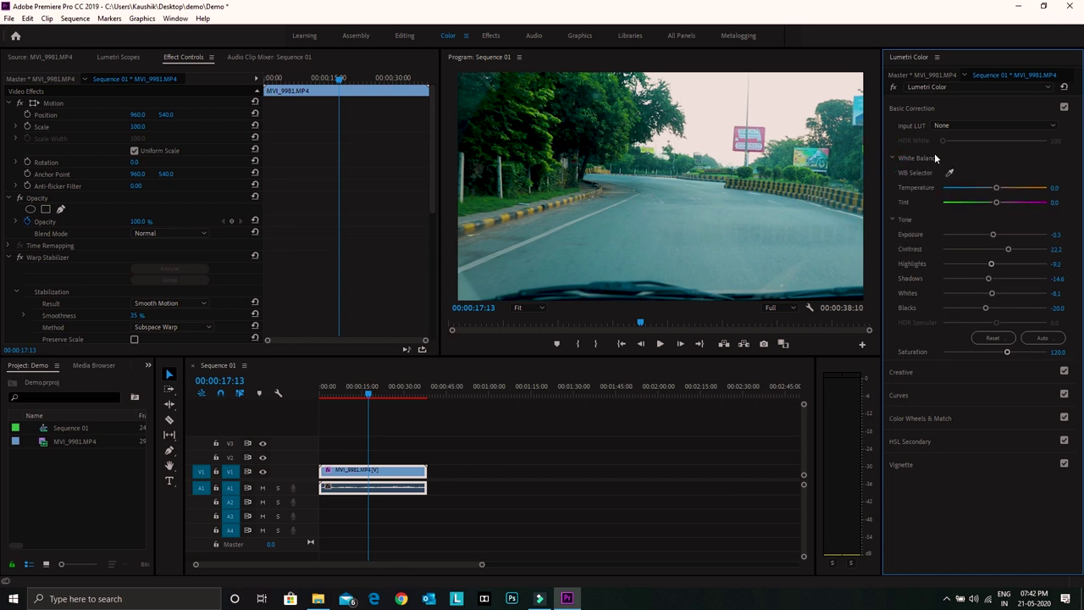
click(414, 38)
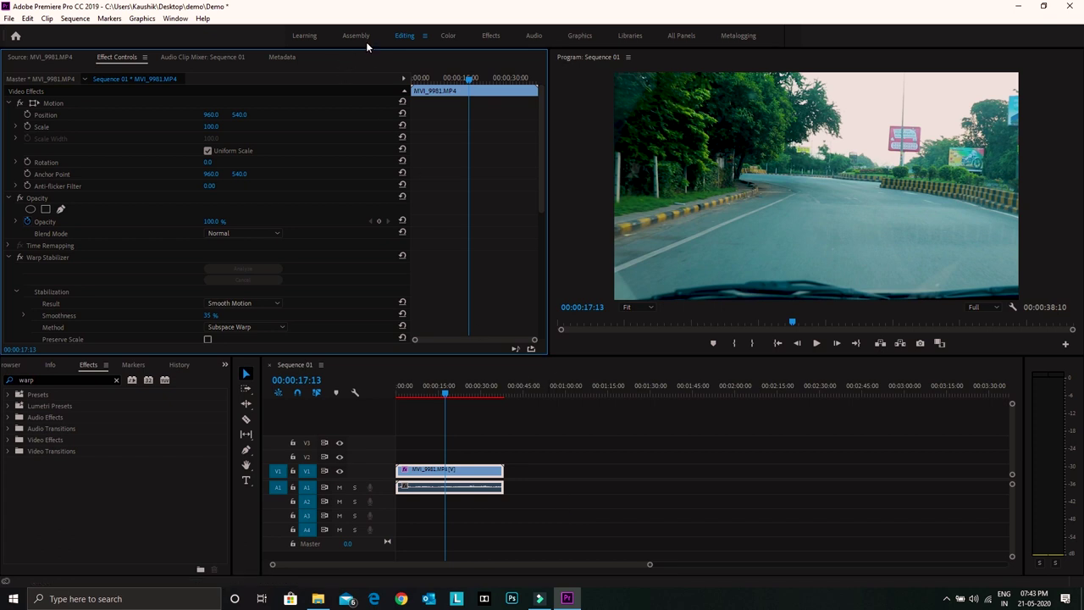
Step: In Export Settings, set the output file to Demo in the Desktop demo folder
click(38, 57)
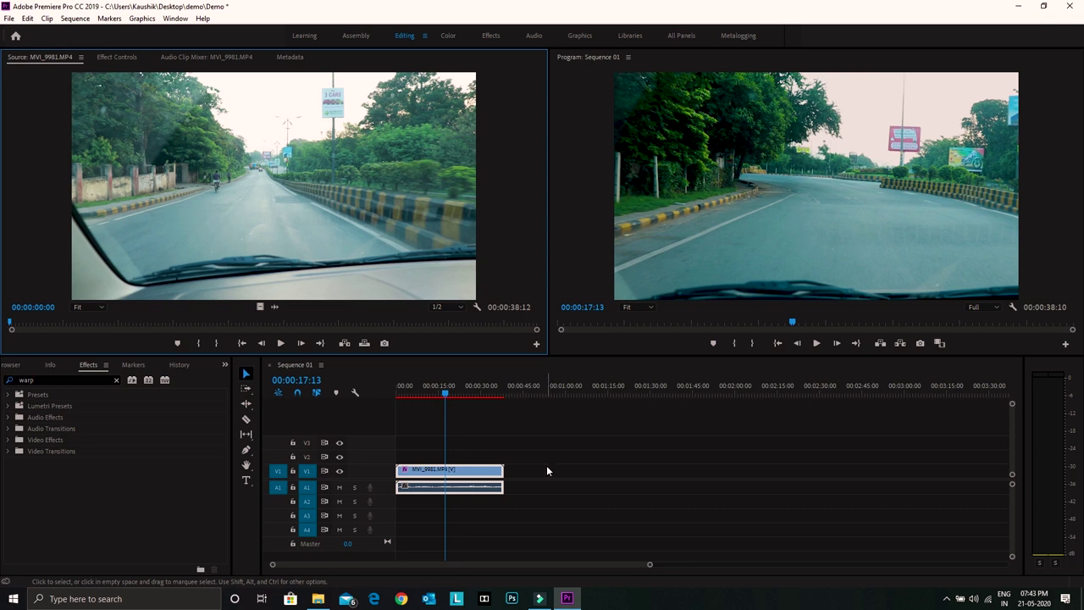
key(ctrl+m)
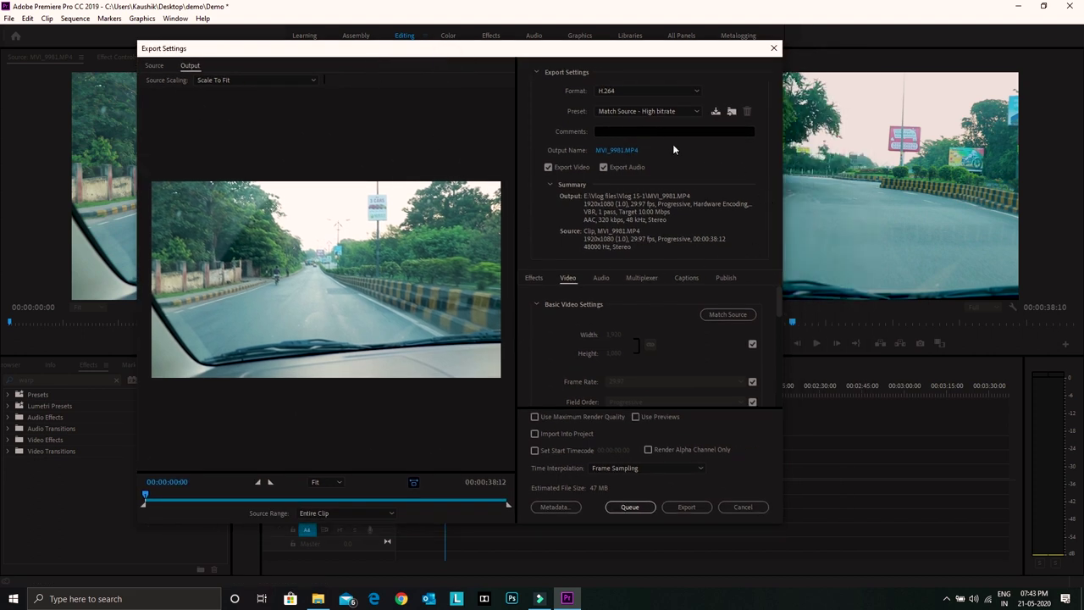
click(624, 150)
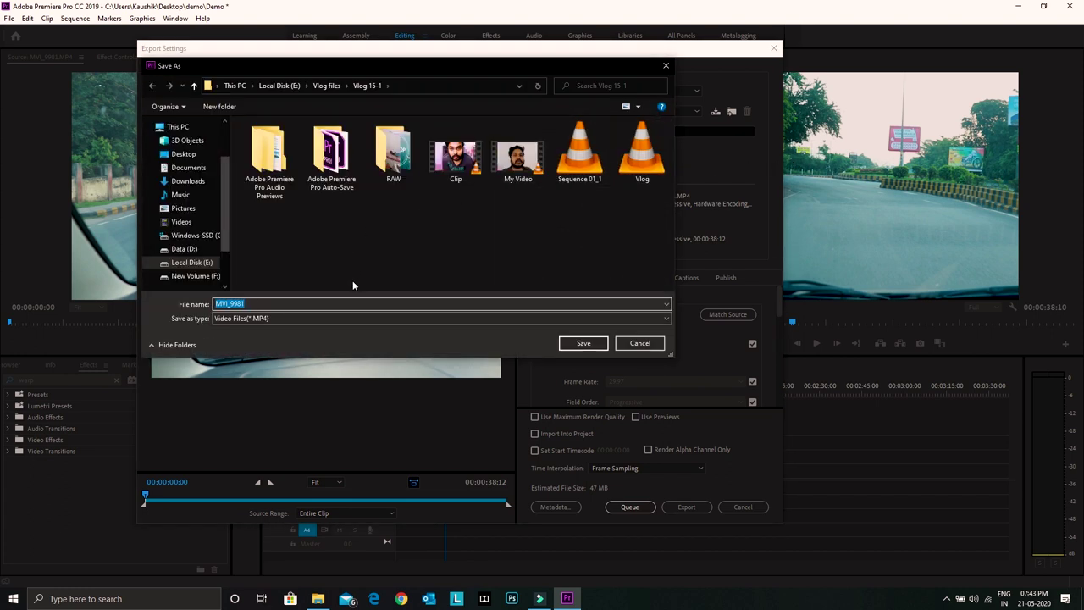
scroll(181, 195, up, 2)
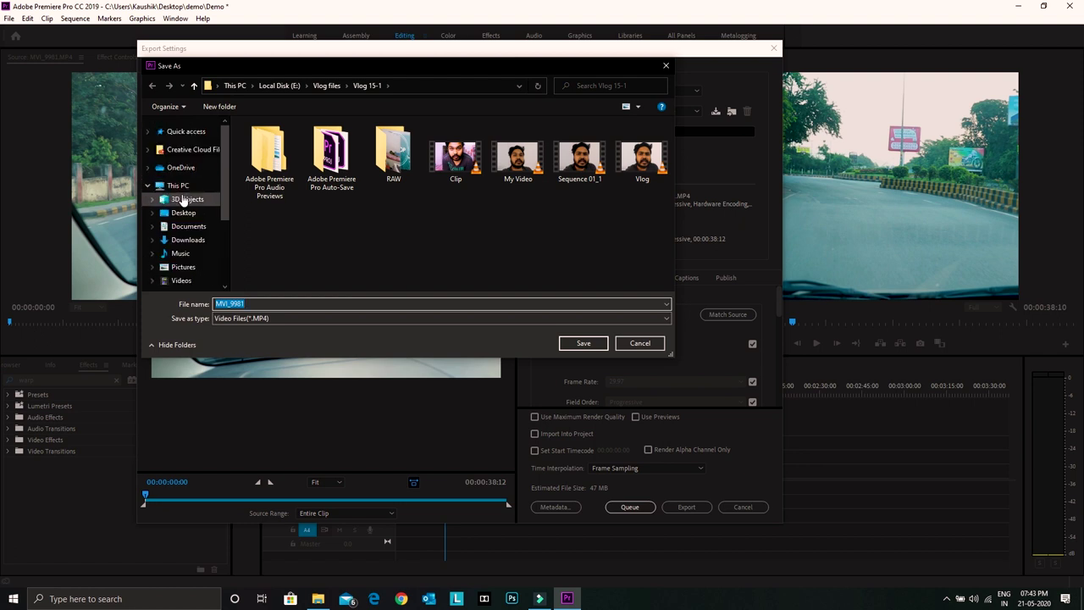
click(176, 214)
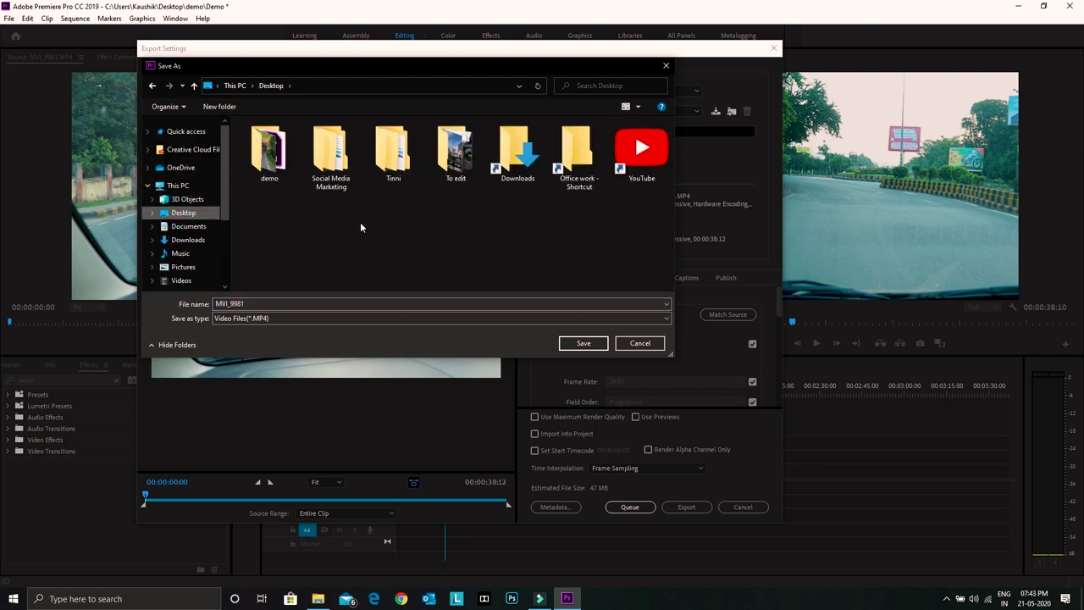
click(270, 155)
key(Return)
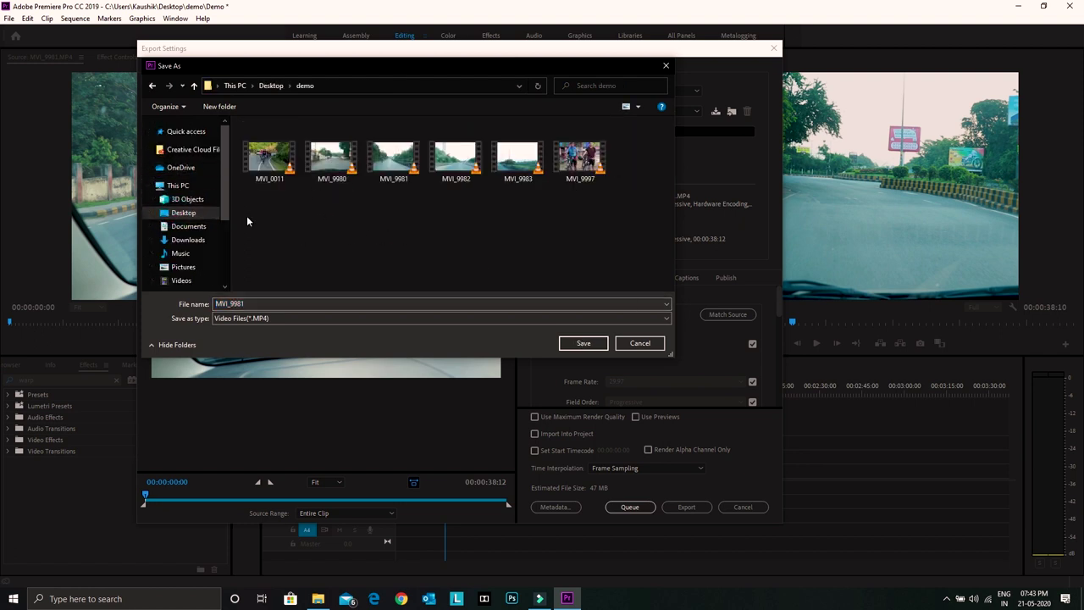
double_click(286, 305)
text(Demo)
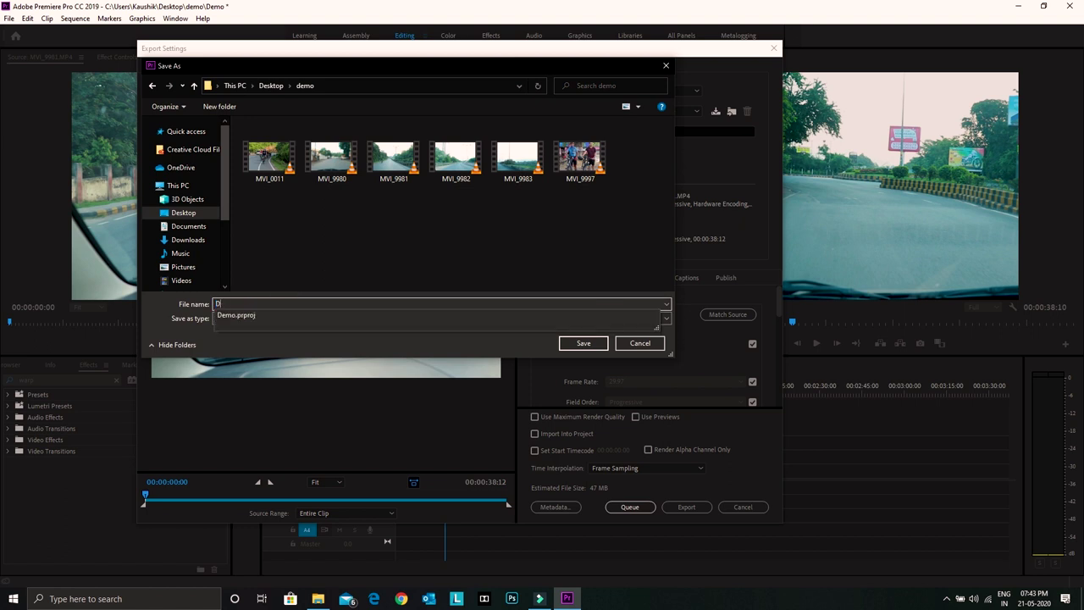
click(588, 344)
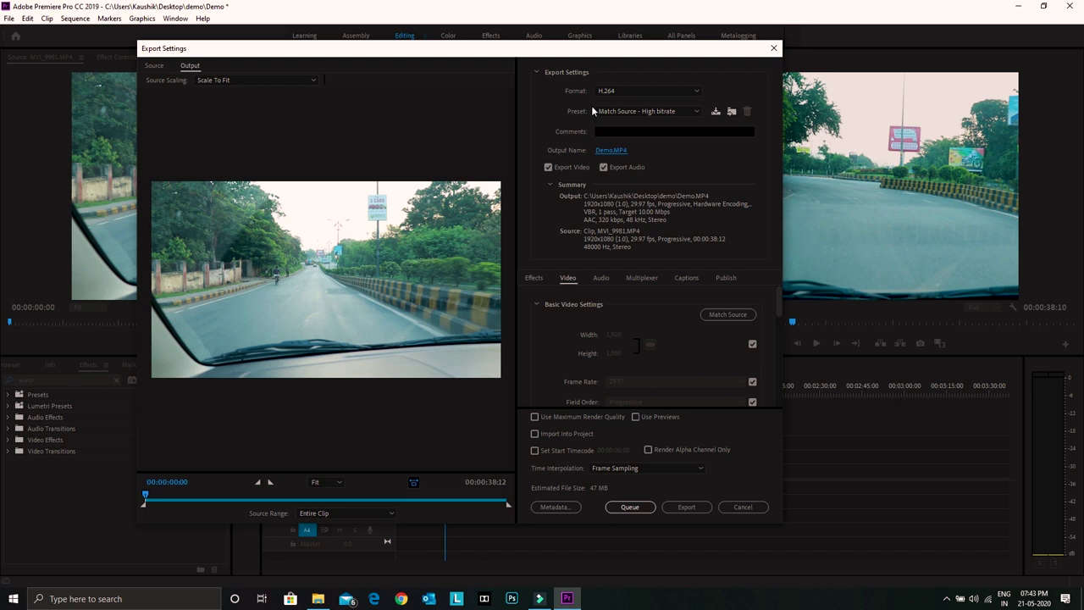
Step: Keep the Match Source - High bitrate preset and start the export
click(633, 111)
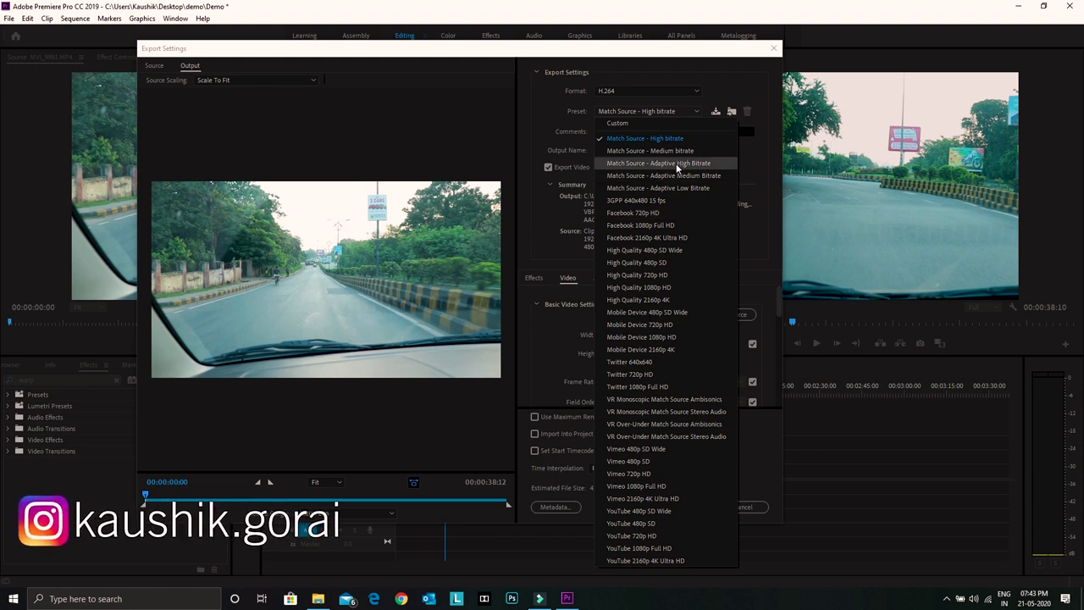
click(678, 139)
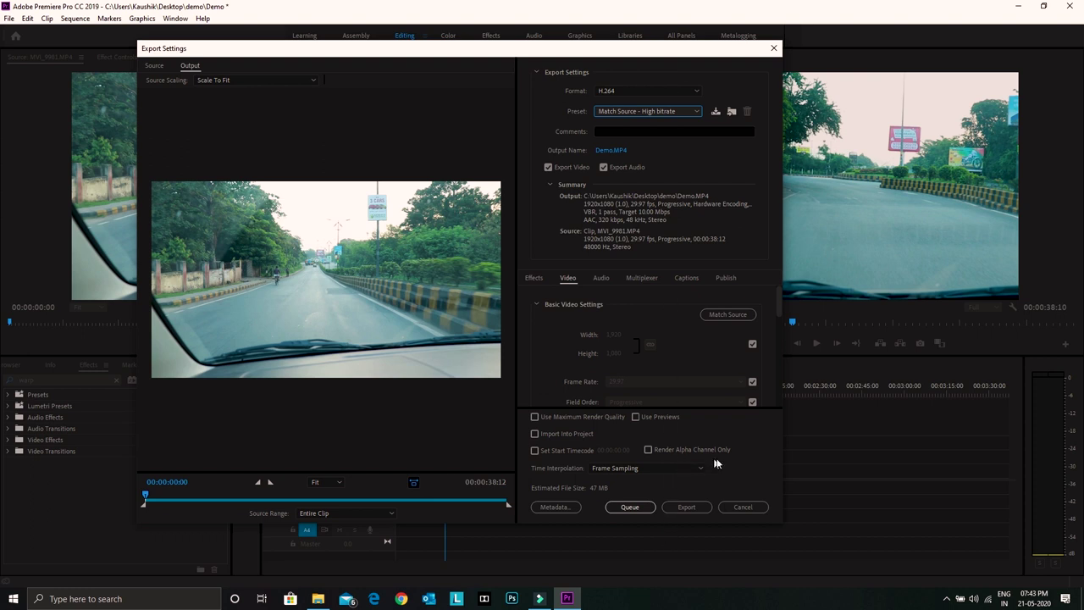
click(687, 508)
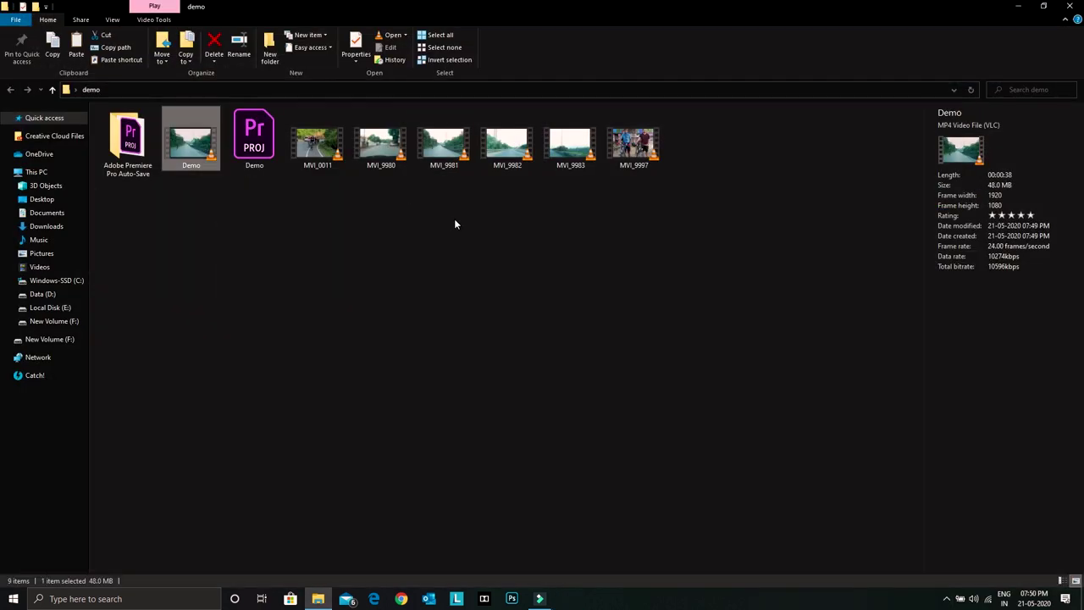
Step: Check the original MVI_9981 clip's file details, then play it in VLC
click(445, 152)
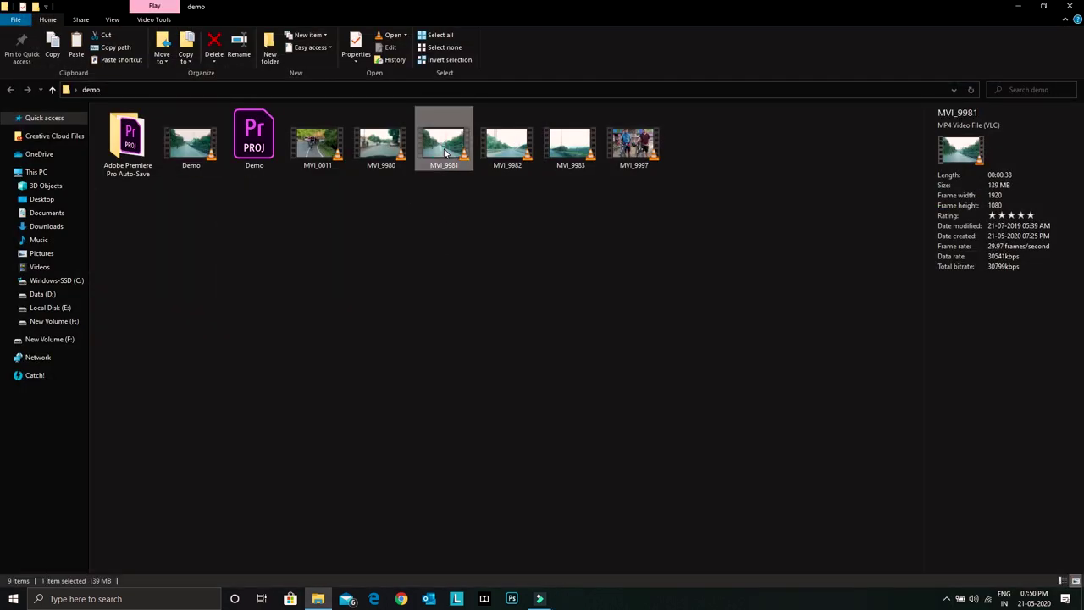
double_click(445, 152)
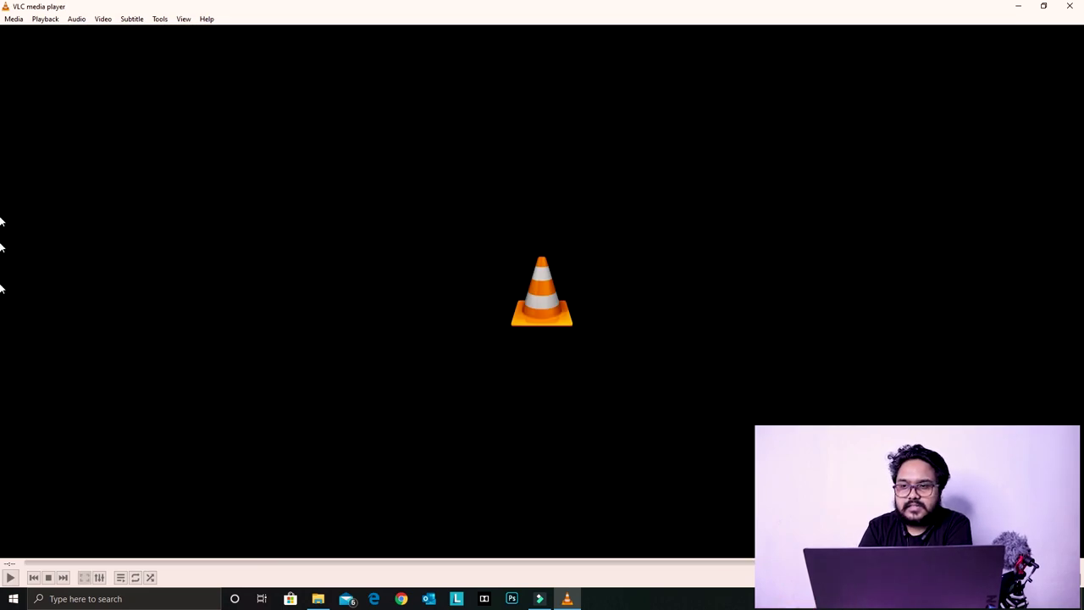
Step: After watching the shaky original MVI_9981.MP4, close VLC to return to the demo folder
click(1072, 8)
click(301, 262)
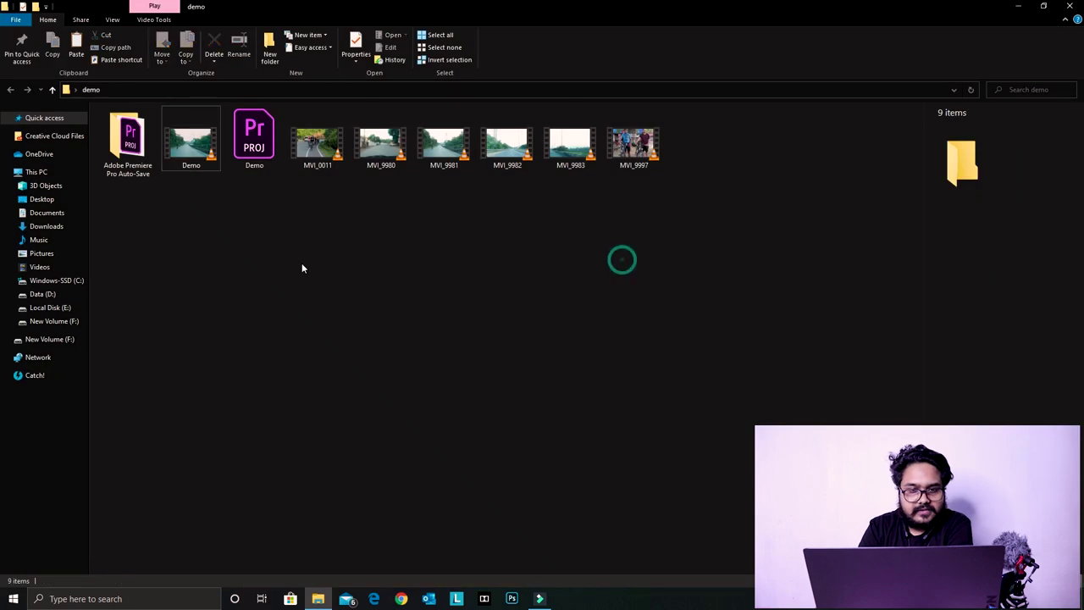